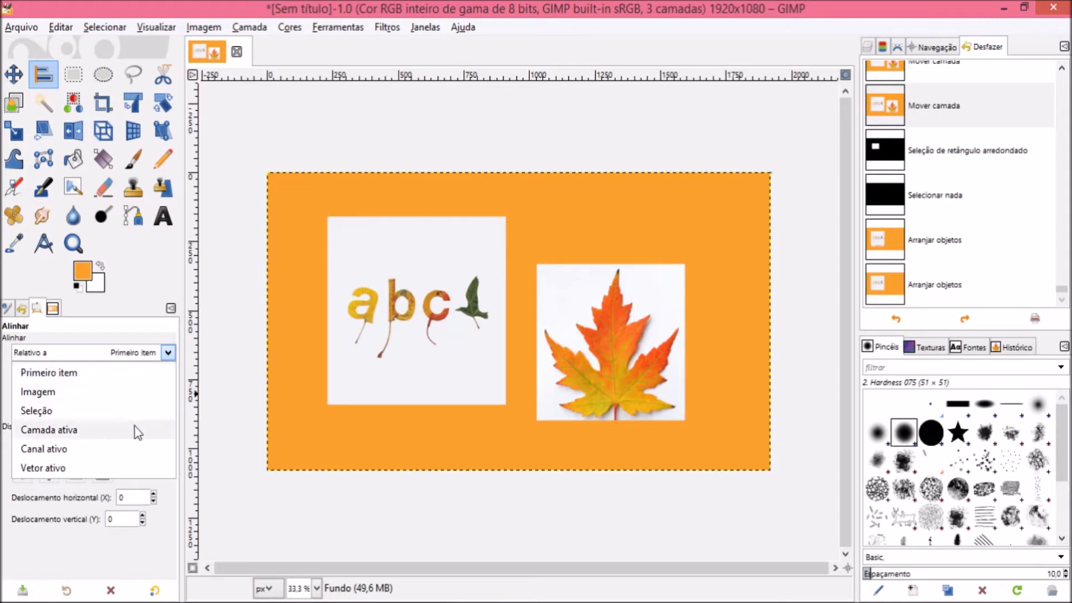
Set the alignment reference to Imagem and select both the abc picture and the maple-leaf picture as alignment targets.
click(174, 370)
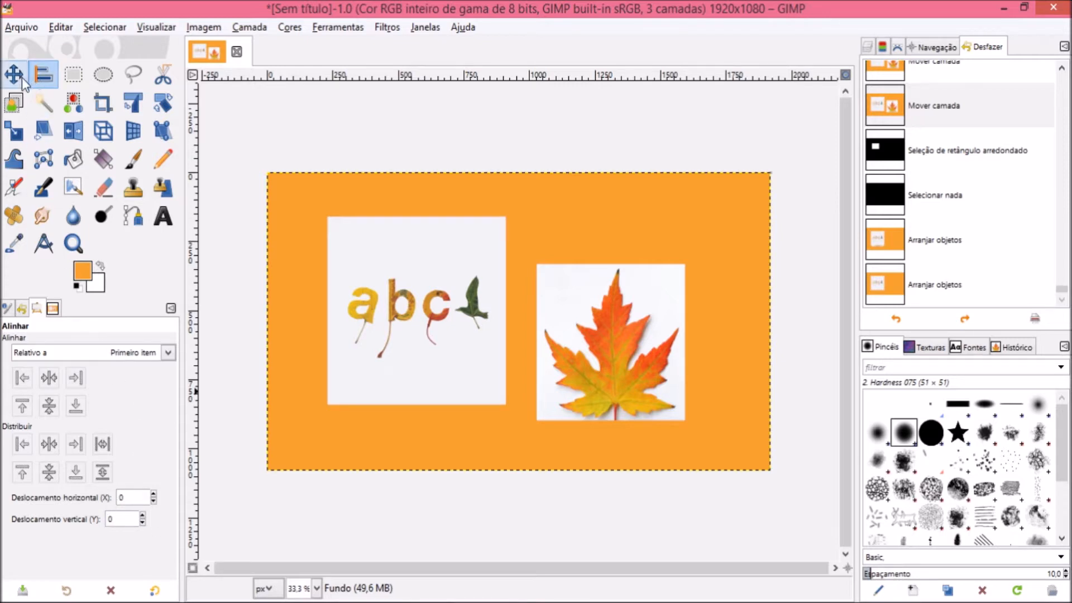
click(167, 354)
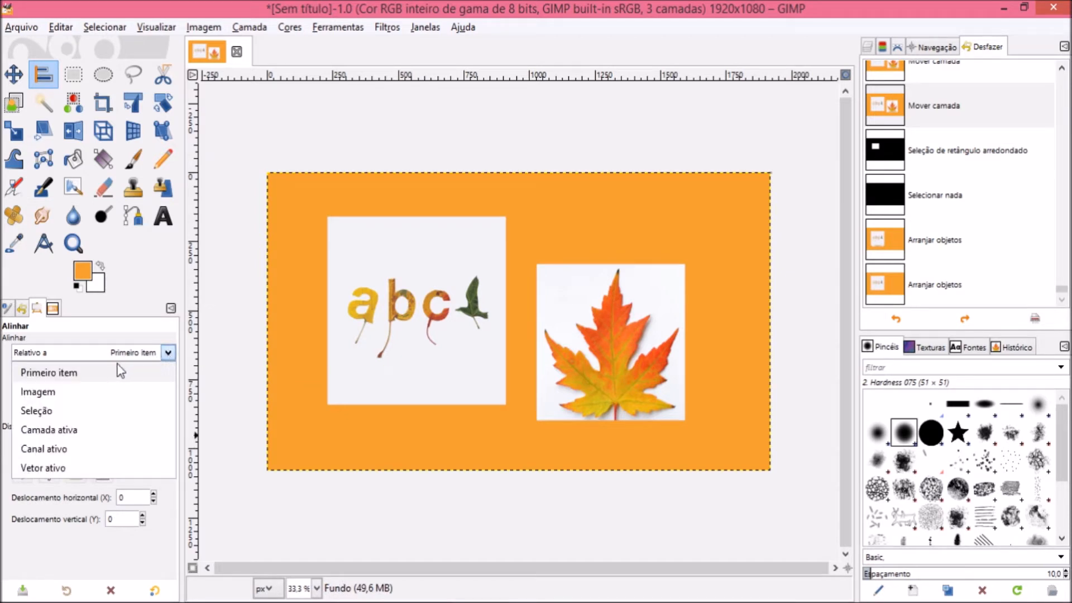
click(90, 397)
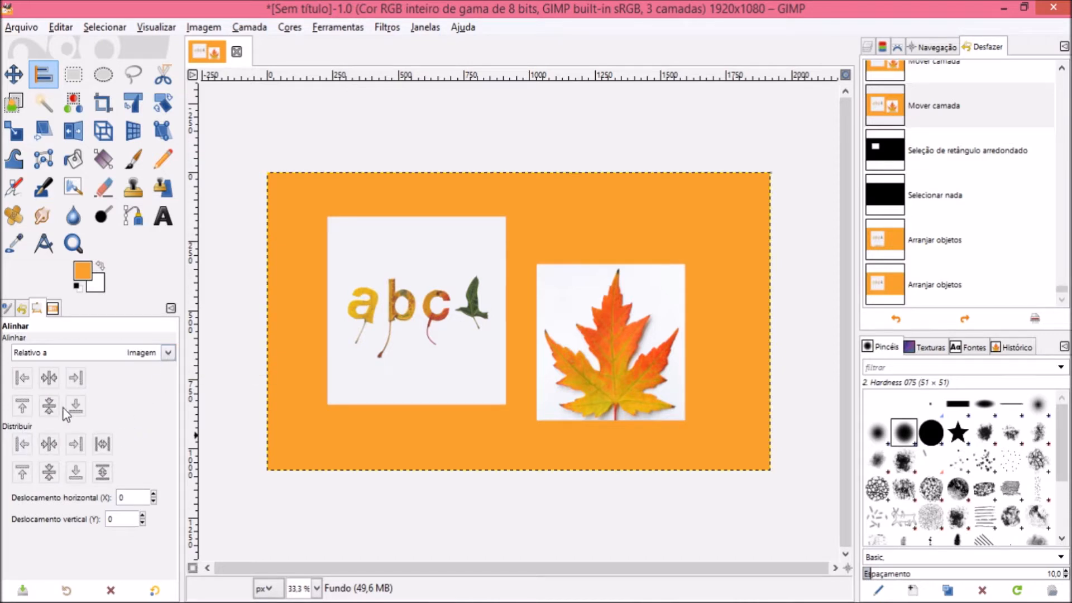
click(378, 314)
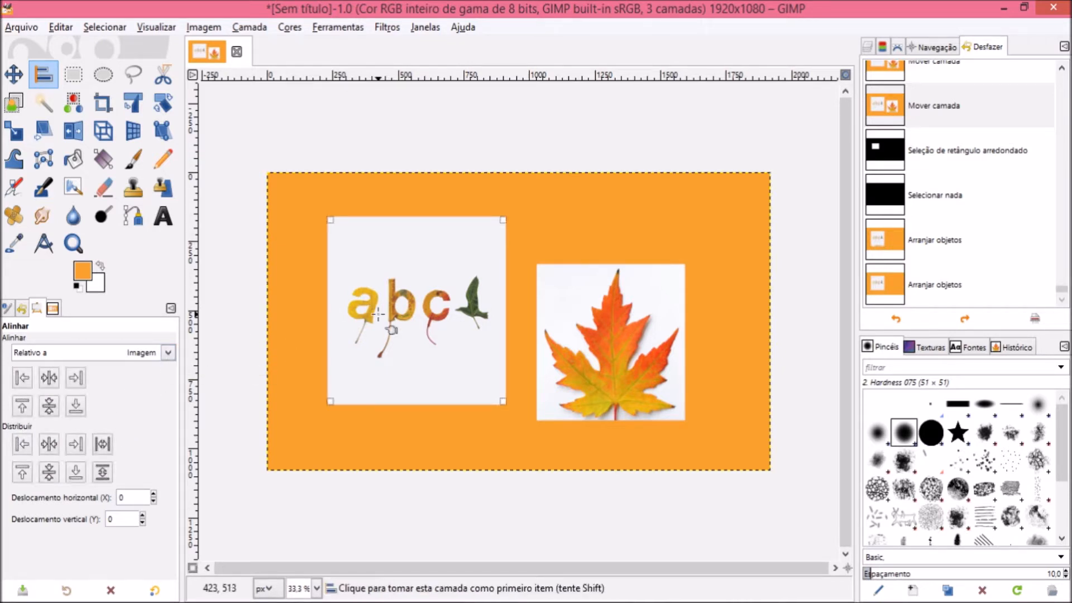
shift+click(609, 333)
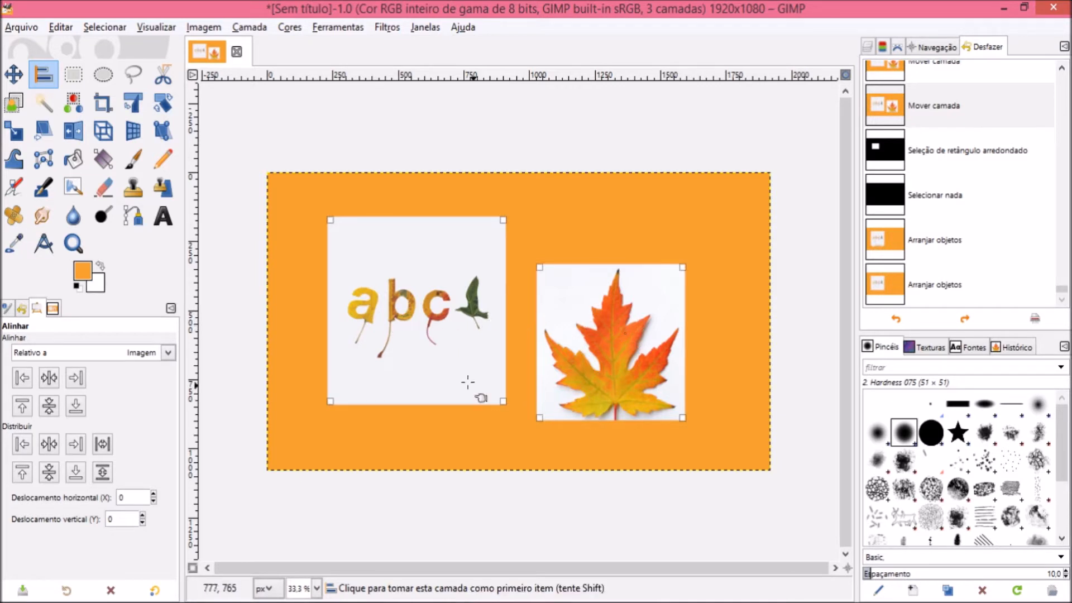
Align both pictures with the image's upper and lower edges in turn, ending at its vertical middle.
click(22, 406)
click(75, 405)
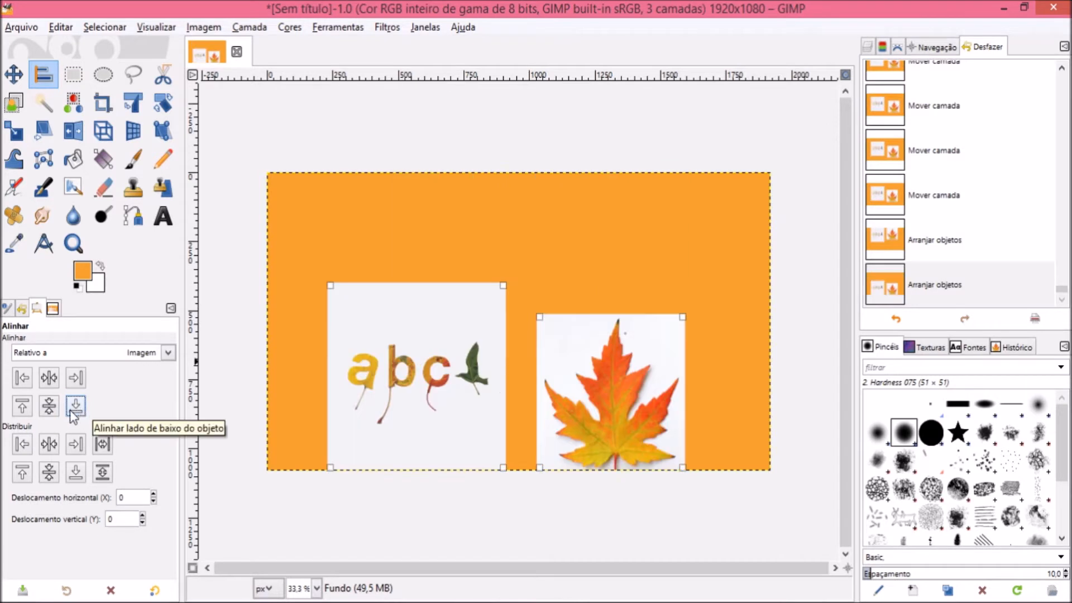
click(49, 406)
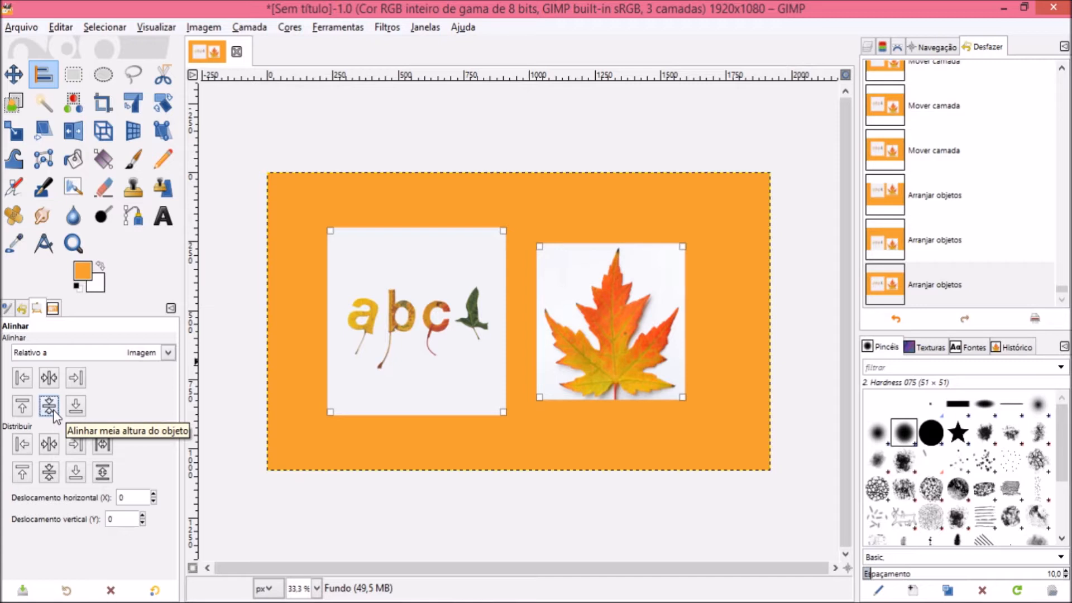
Align the maple-leaf picture relative to Primeiro item, trying the upper edge and lower edge and ending at the vertical middle.
click(167, 353)
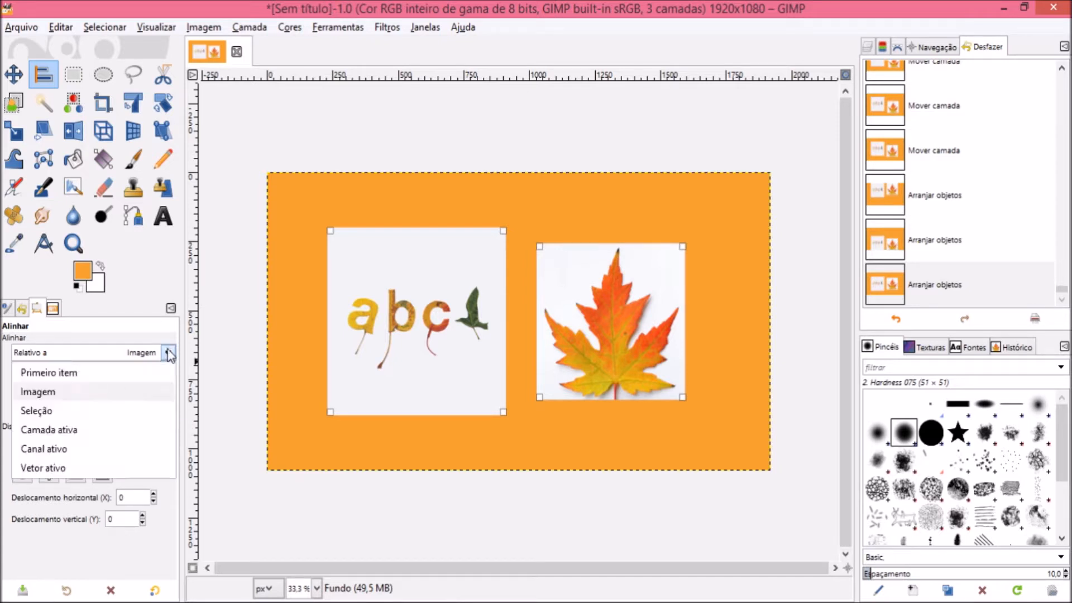
click(72, 377)
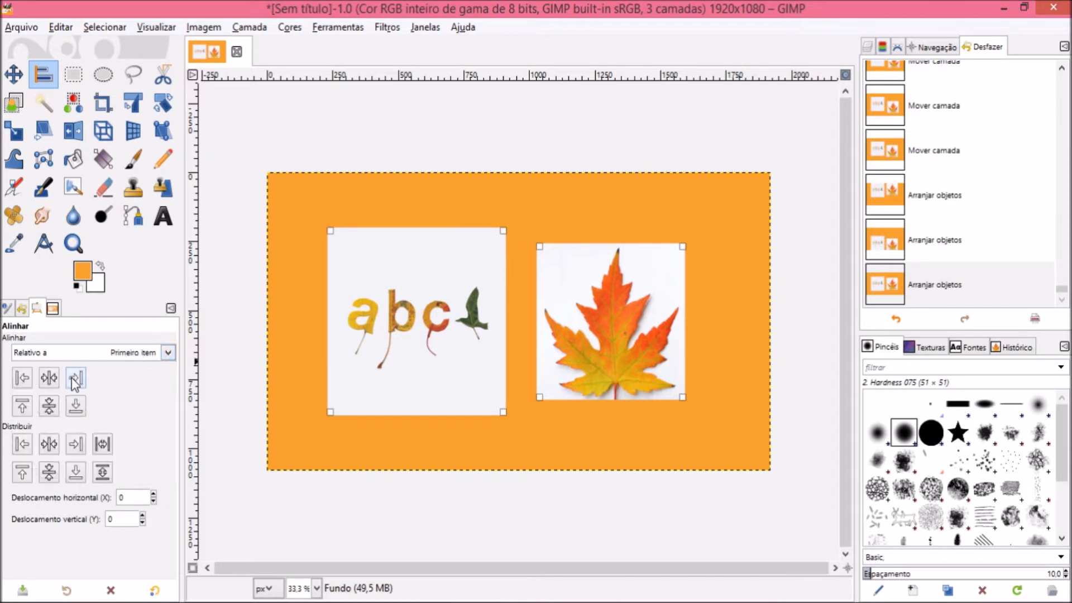
click(25, 408)
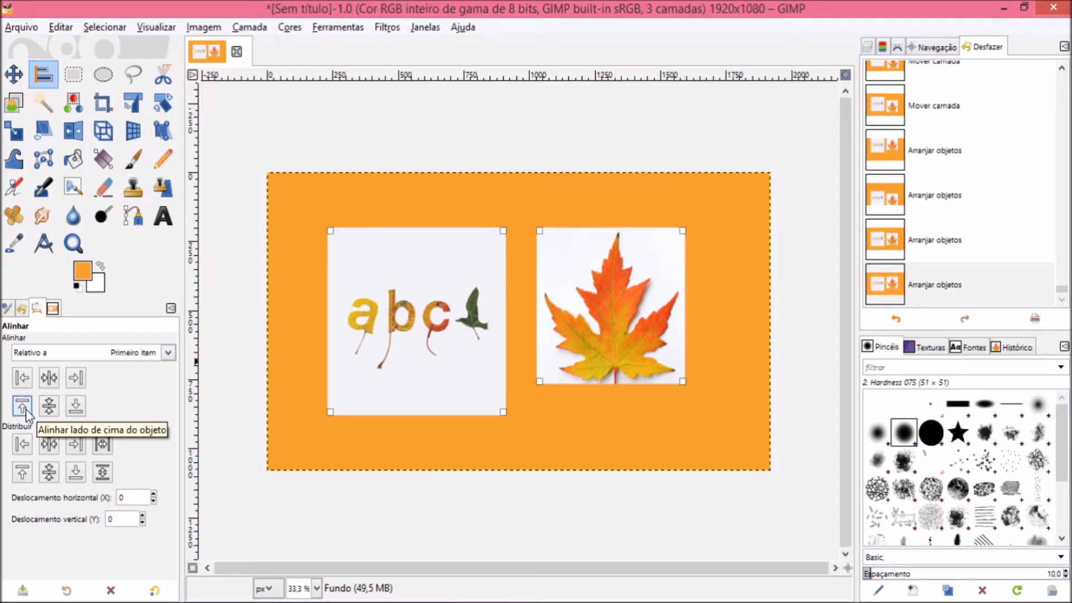
click(49, 408)
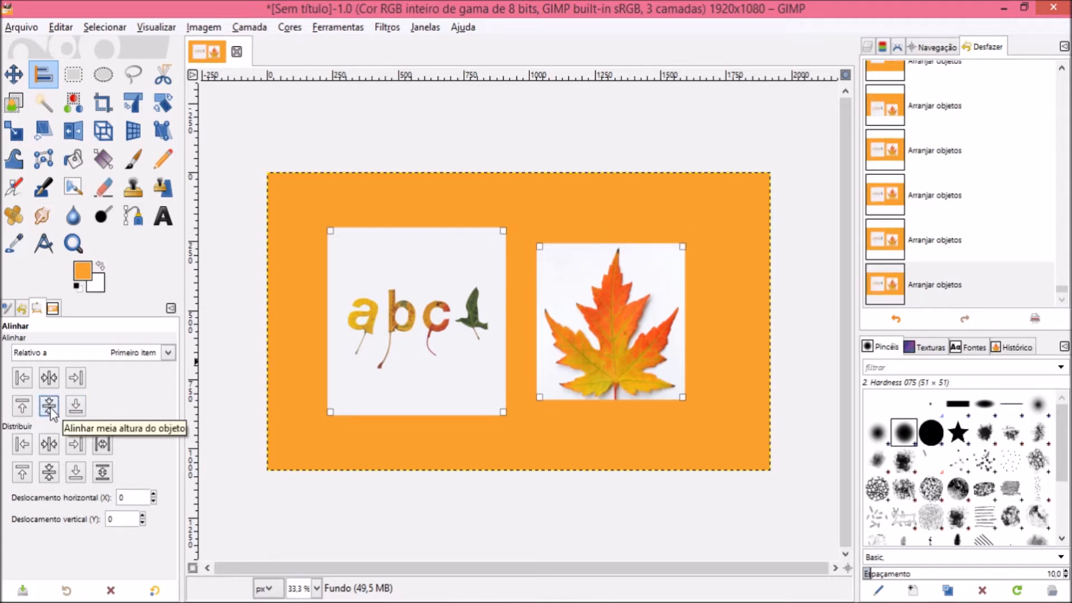
click(23, 406)
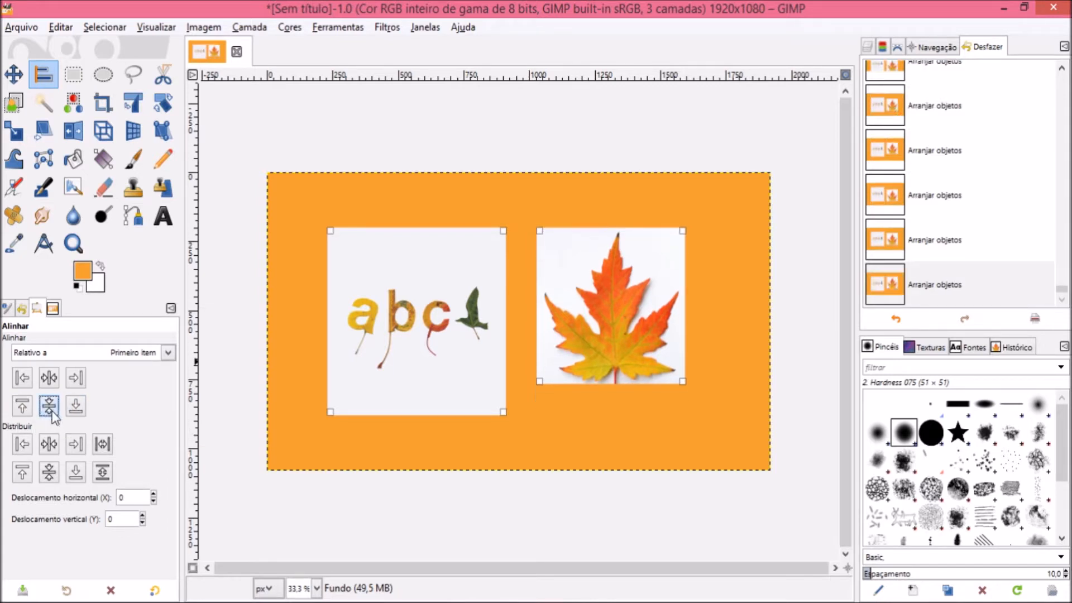
click(48, 407)
click(75, 406)
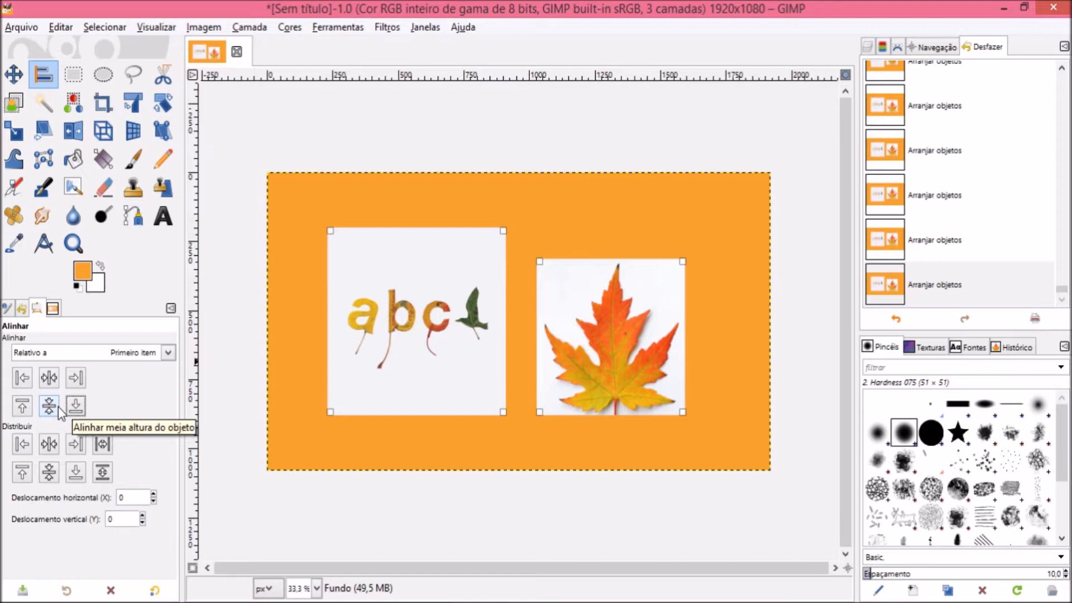
click(50, 411)
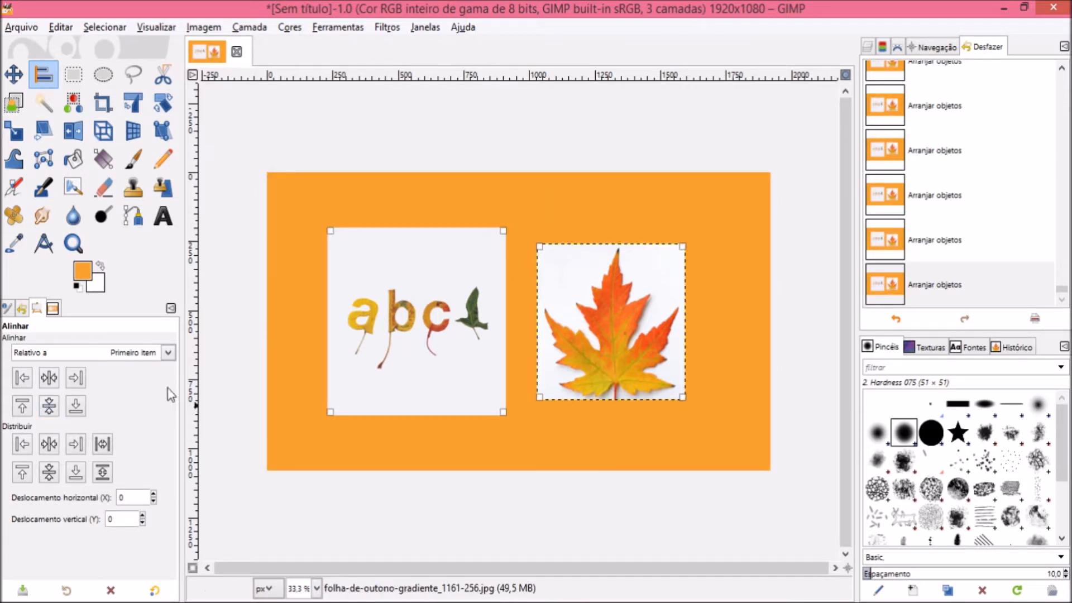
Align the abc picture relative to Camada ativa (the leaf layer) by upper edge and vertical middle, ending at the lower edge.
click(167, 352)
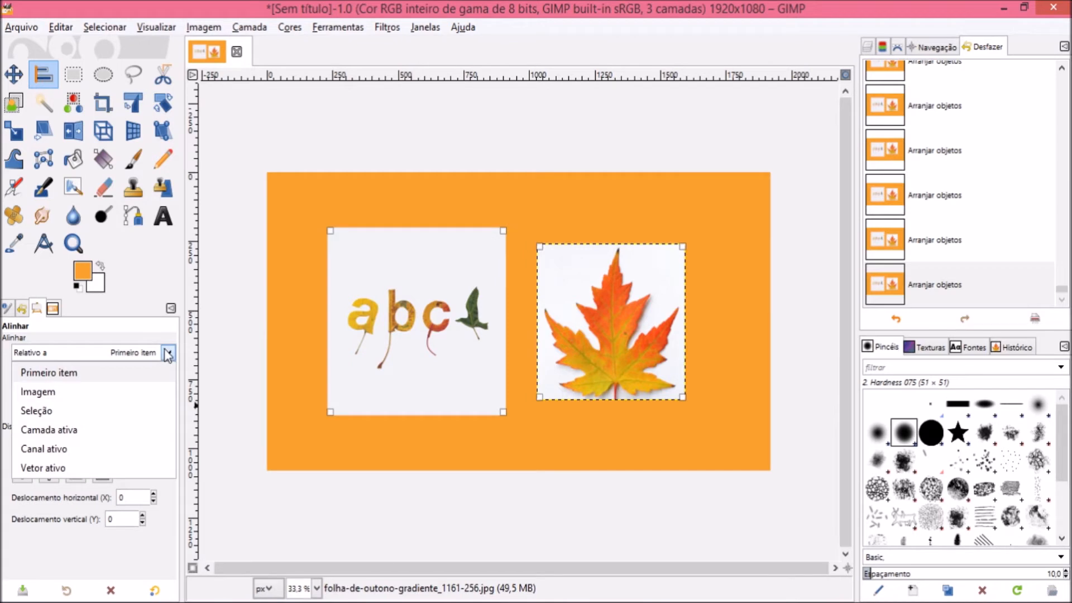
click(94, 434)
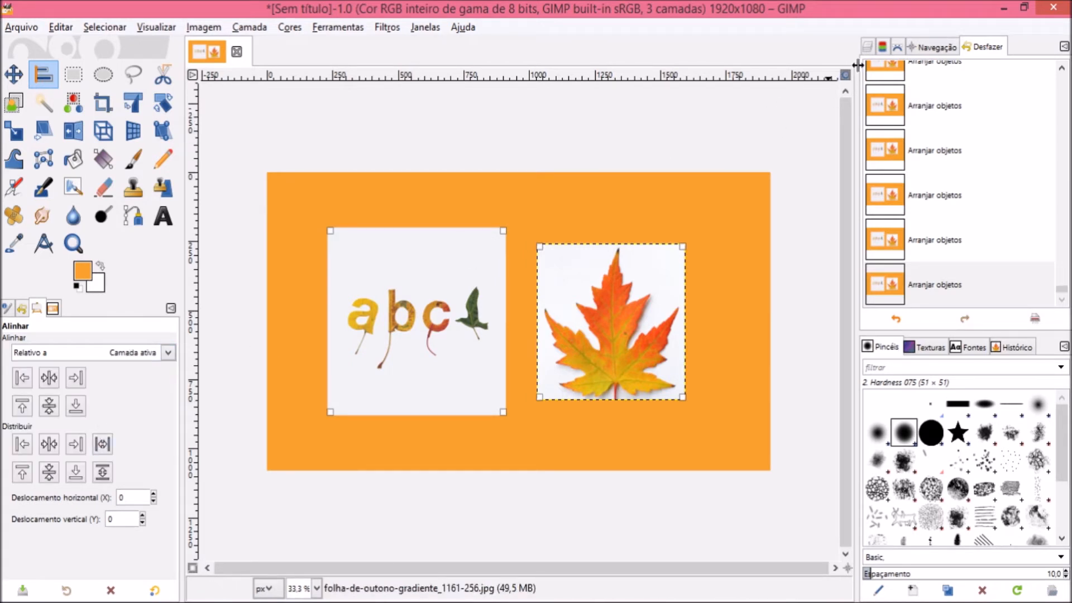
click(868, 47)
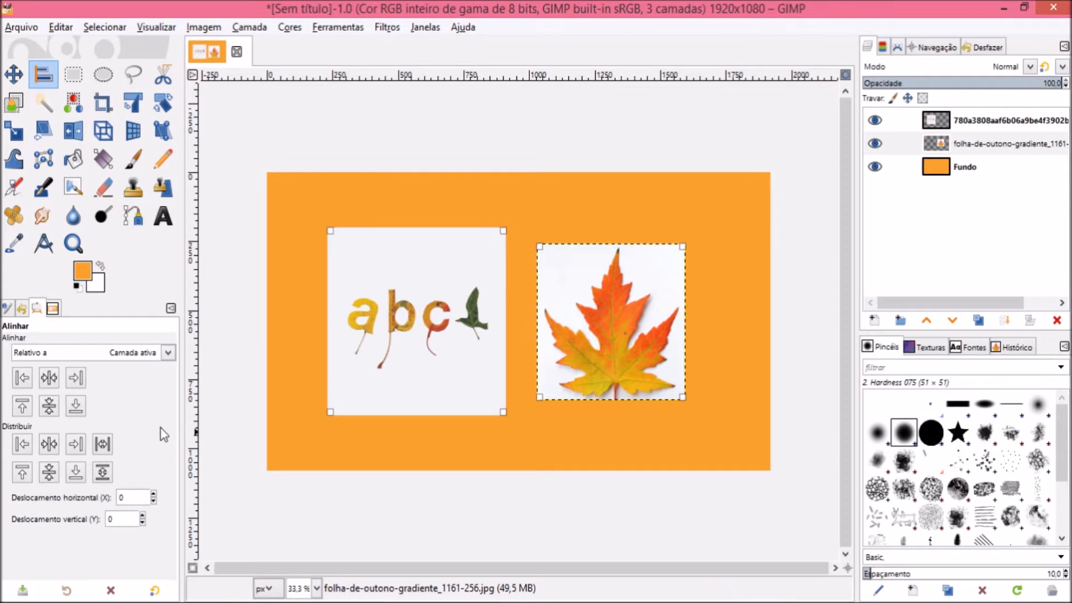
click(21, 408)
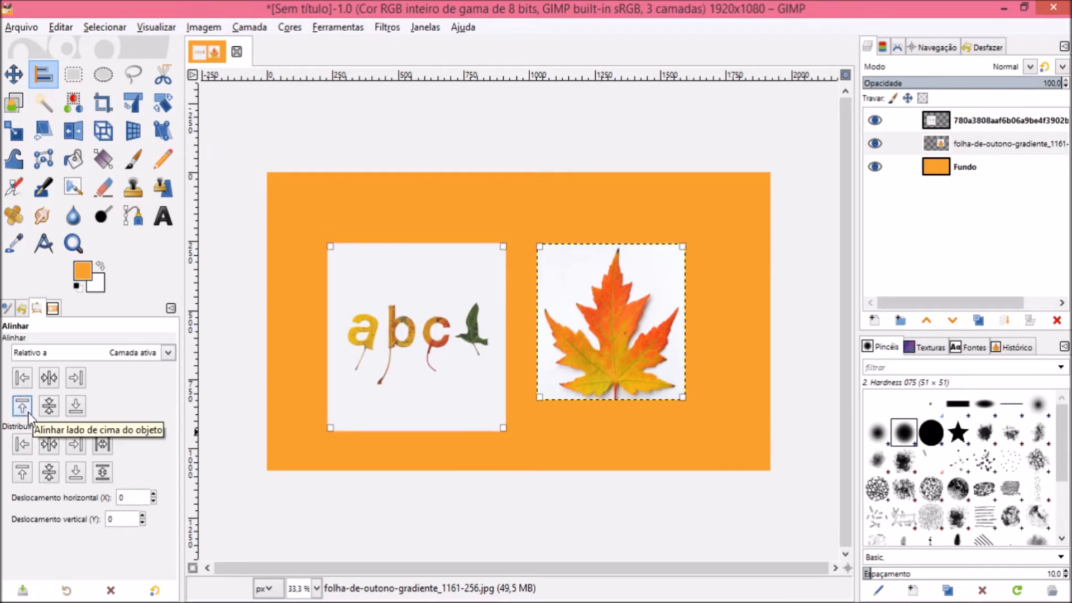
click(48, 410)
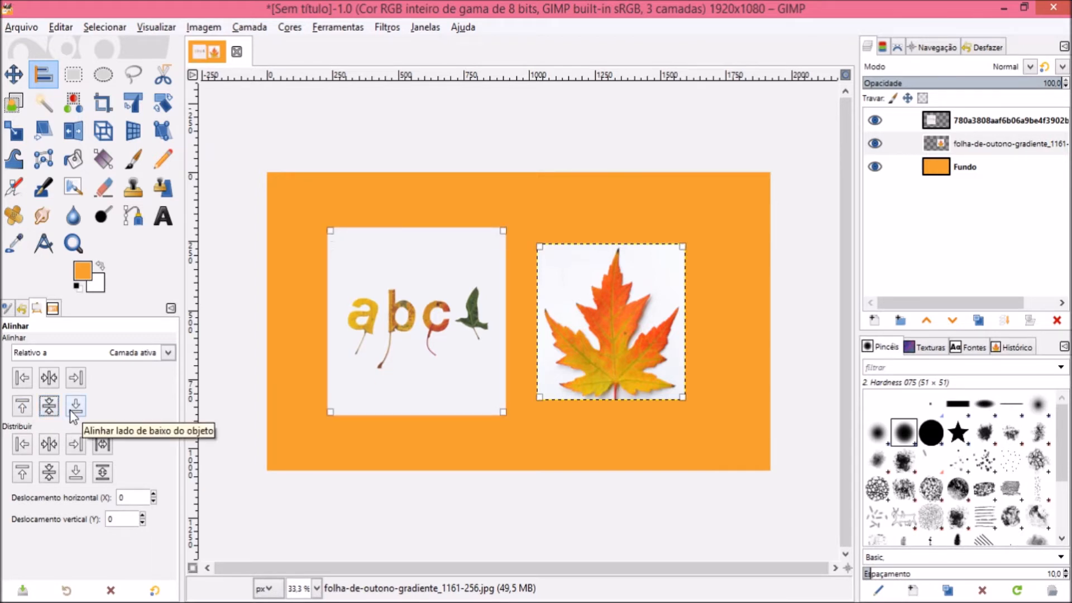
click(71, 410)
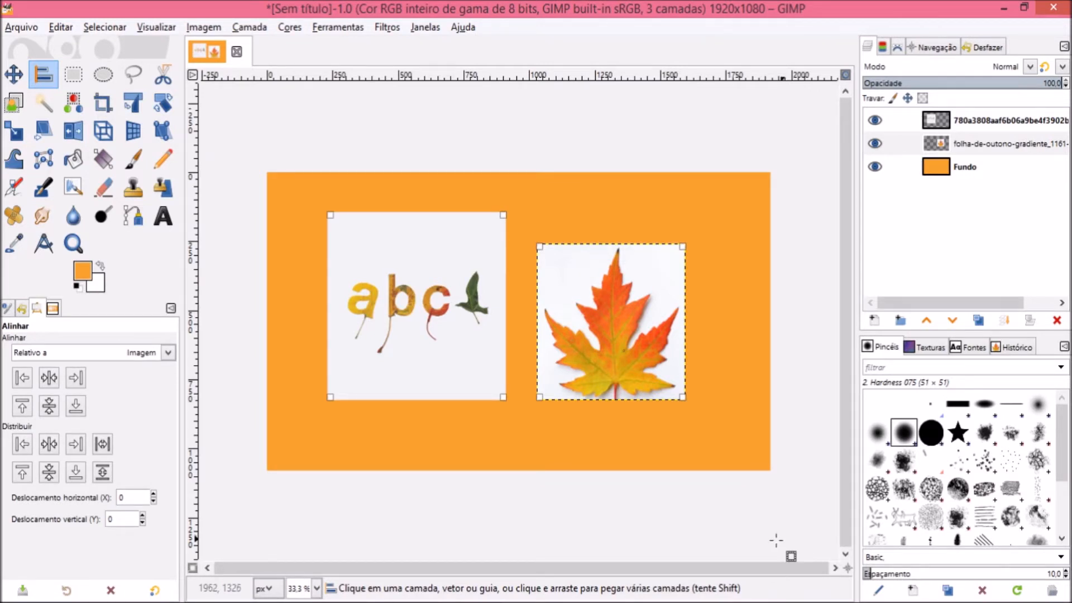
Distribute both pictures within the image by centres and evenly in each direction, ending evenly spaced horizontally and centred vertically.
click(98, 448)
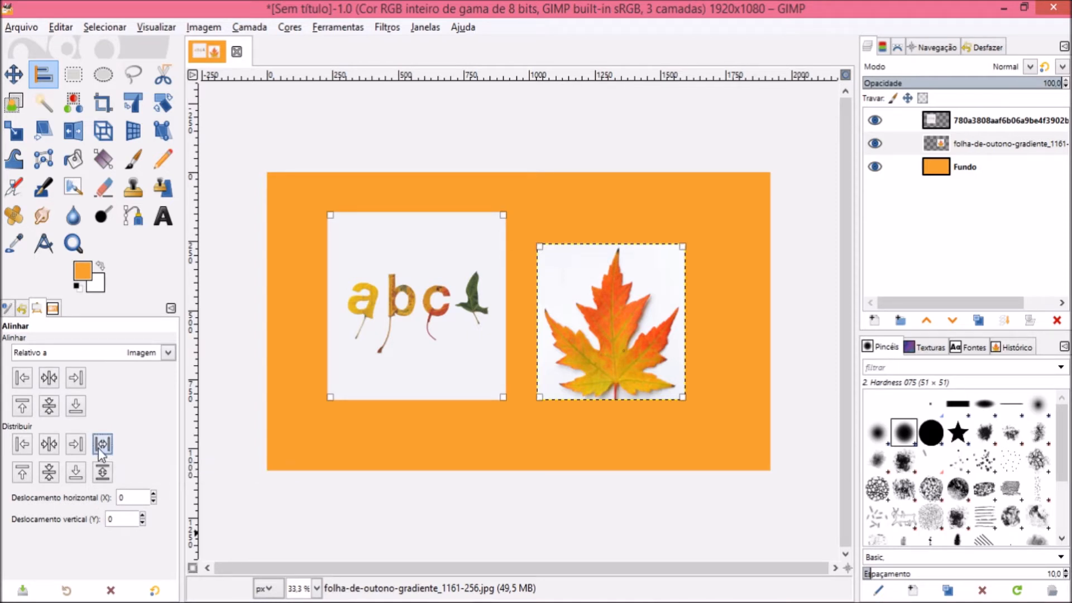
click(58, 473)
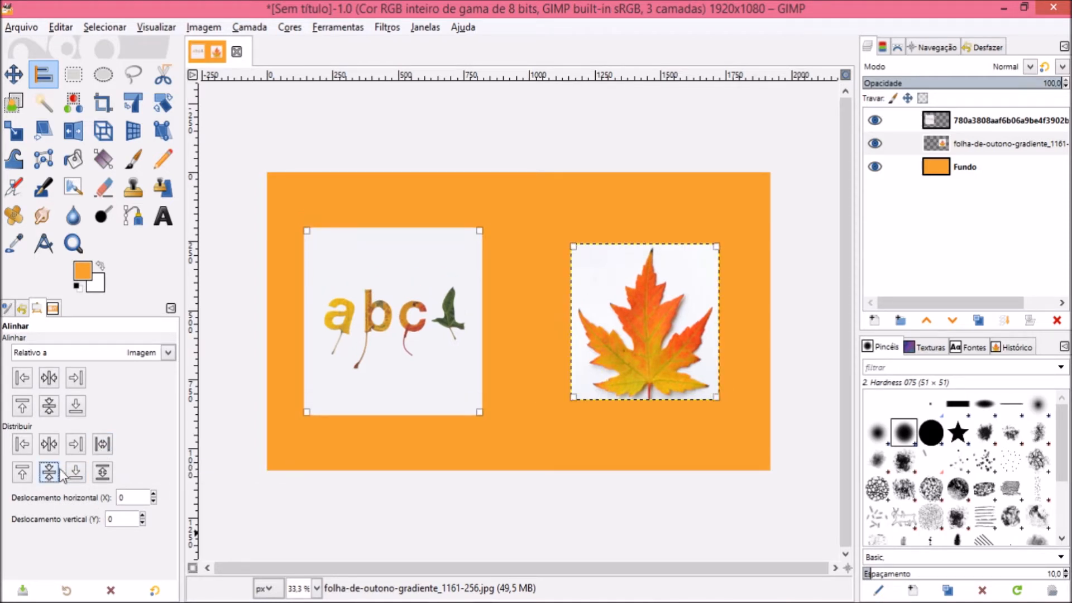
click(102, 472)
click(52, 450)
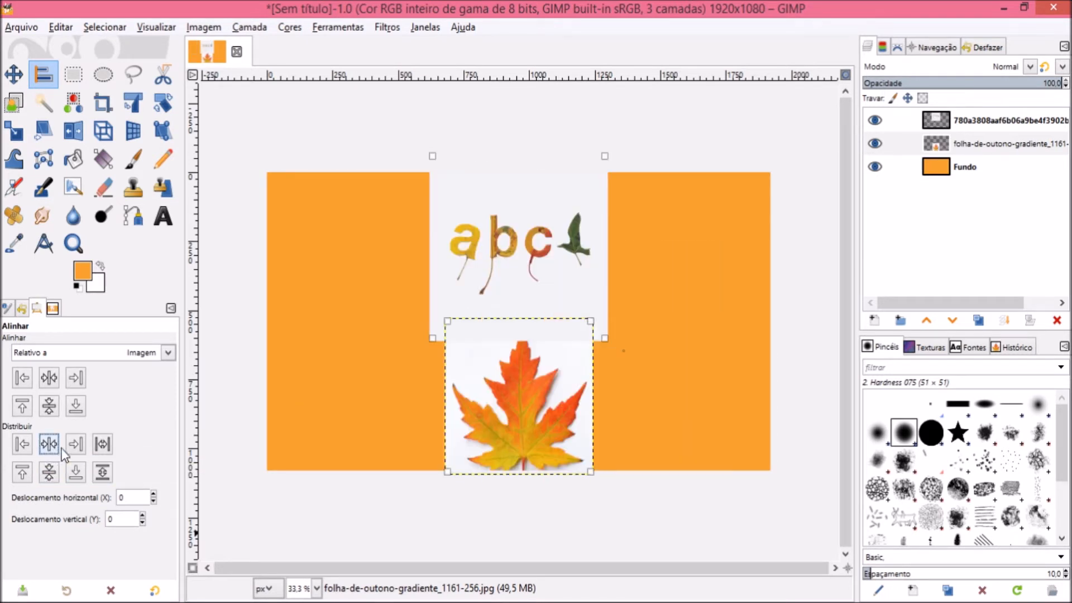
click(102, 443)
click(49, 472)
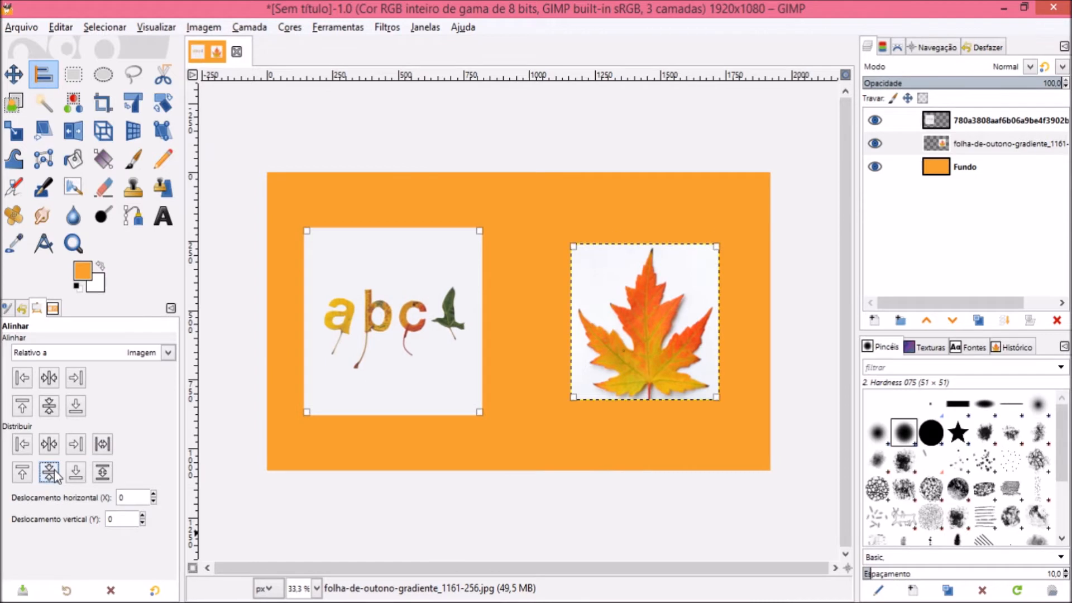
Distribute the pictures evenly across the image with horizontal offsets such as 304 and 175, ending with 137.
click(154, 494)
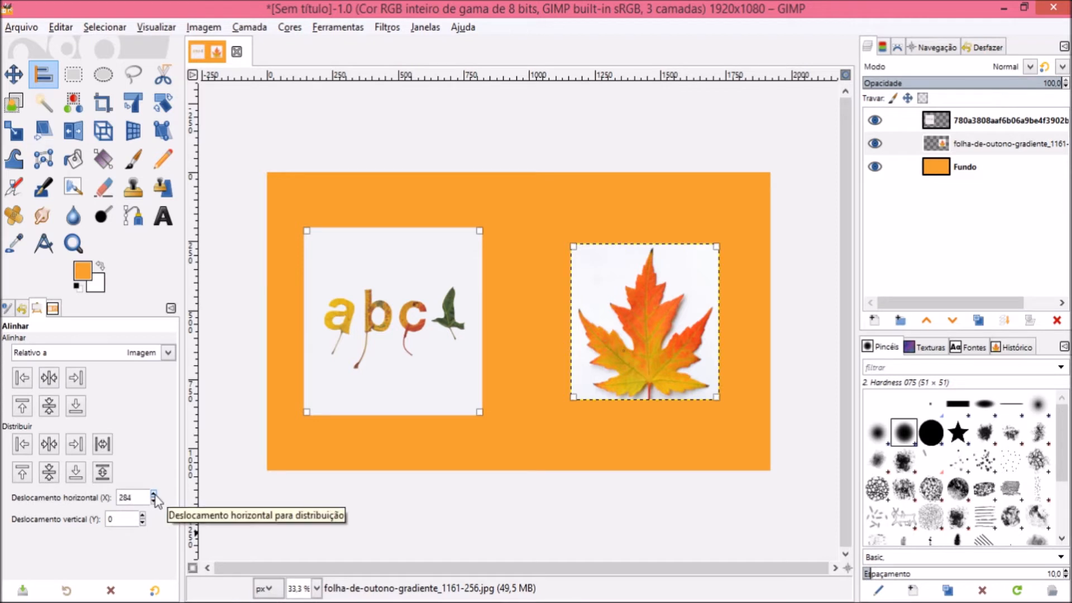
click(102, 447)
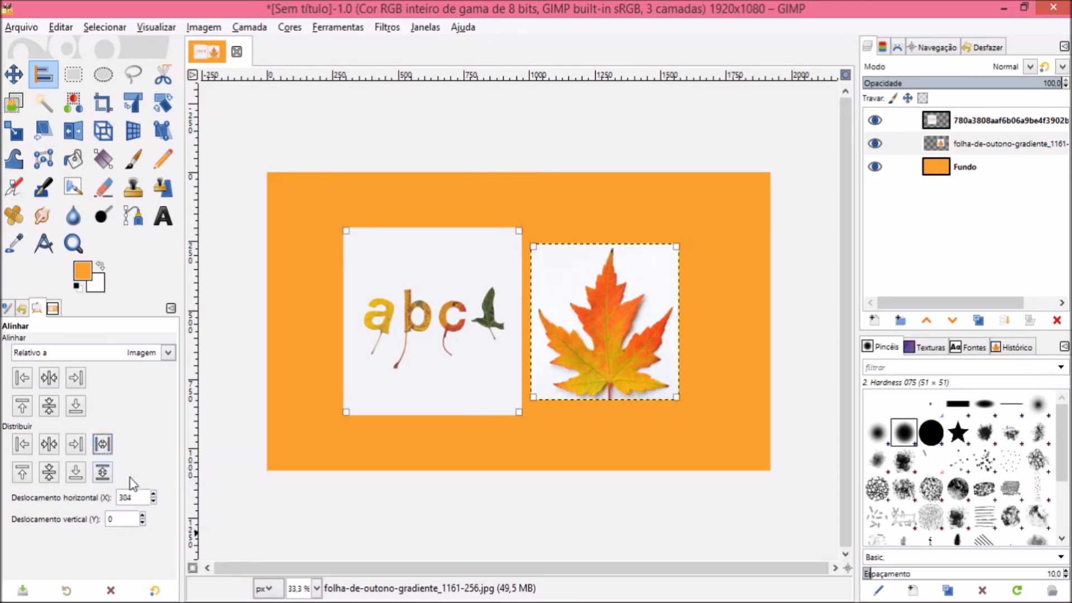
click(154, 500)
click(154, 501)
click(105, 446)
click(154, 501)
click(101, 445)
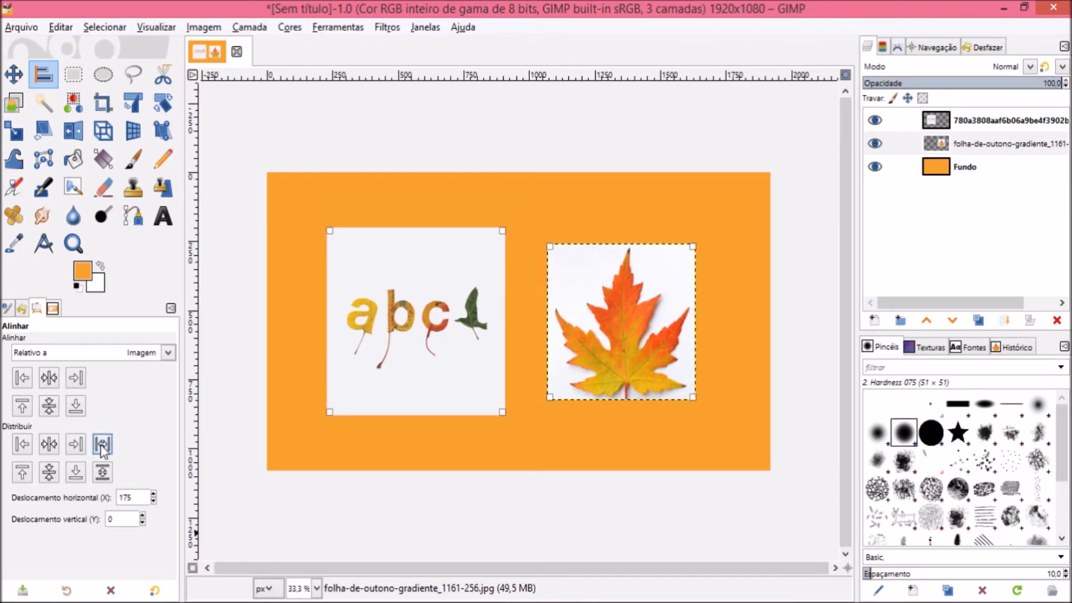
click(153, 501)
click(104, 449)
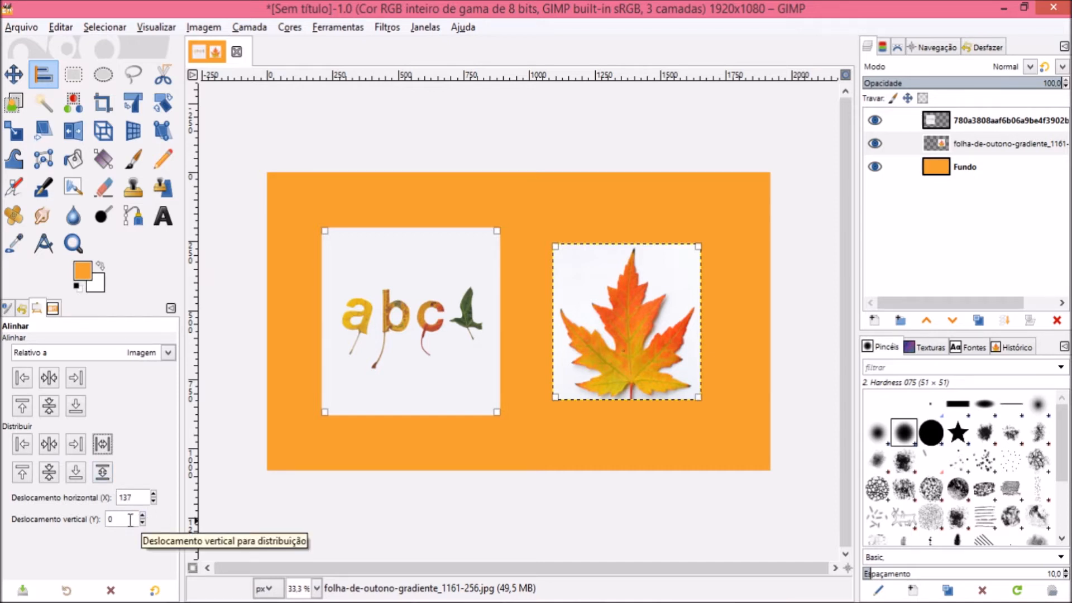
Distribute the pictures evenly in the vertical direction with a vertical offset of 150, and repeat it with 19.
drag(130, 519, 100, 524)
text(15)
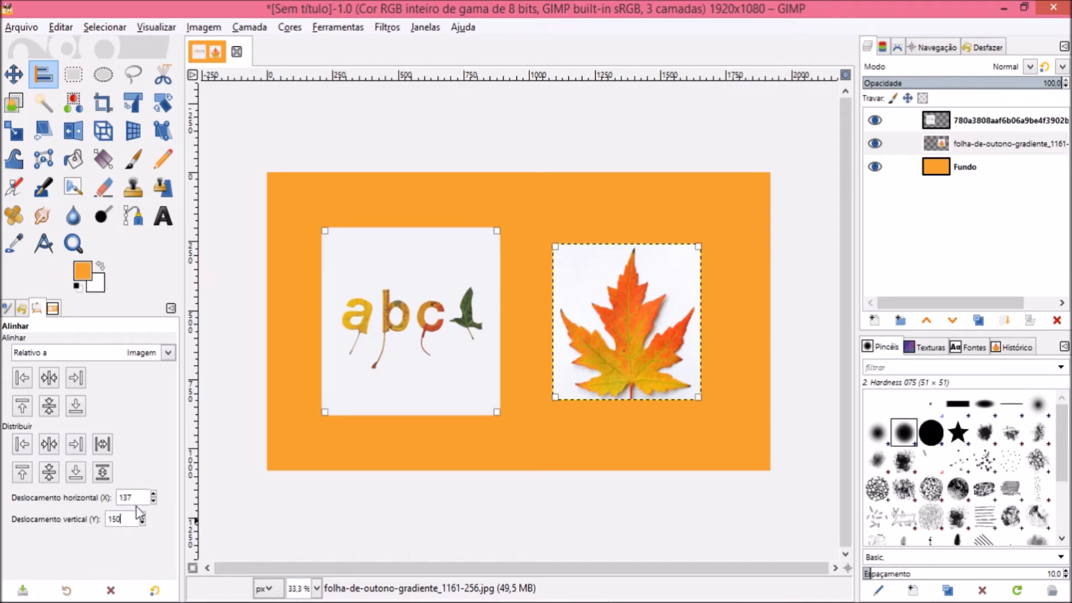
click(101, 477)
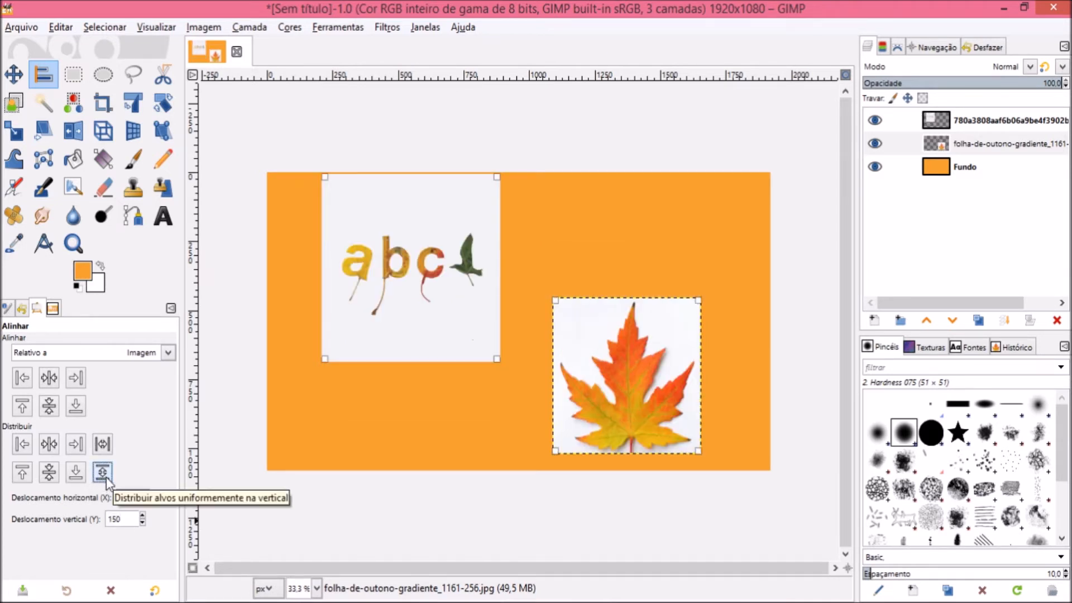
click(143, 523)
drag(142, 523, 142, 523)
click(102, 472)
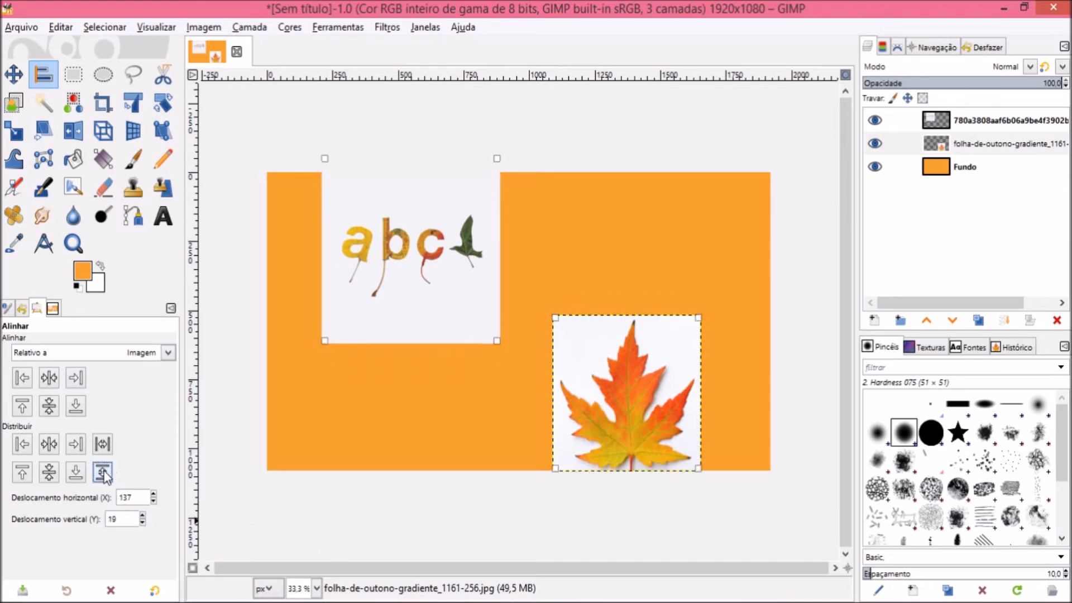
Raise the vertical offset to 168 and on to 373, redistributing the pictures evenly in the vertical direction.
drag(141, 514, 142, 516)
click(103, 472)
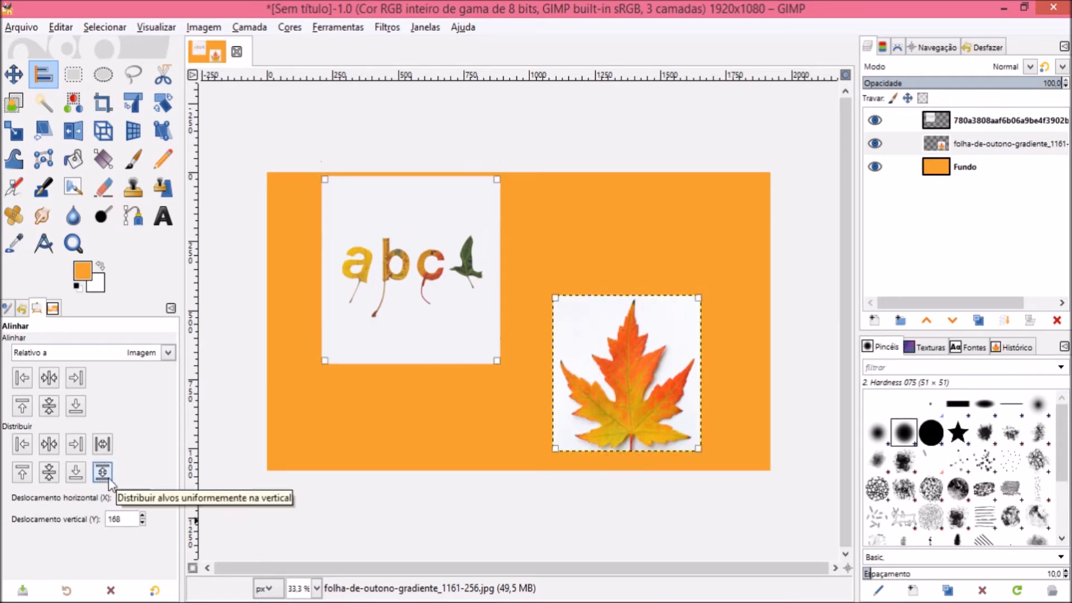
click(142, 516)
drag(141, 515, 142, 516)
click(102, 472)
click(102, 472)
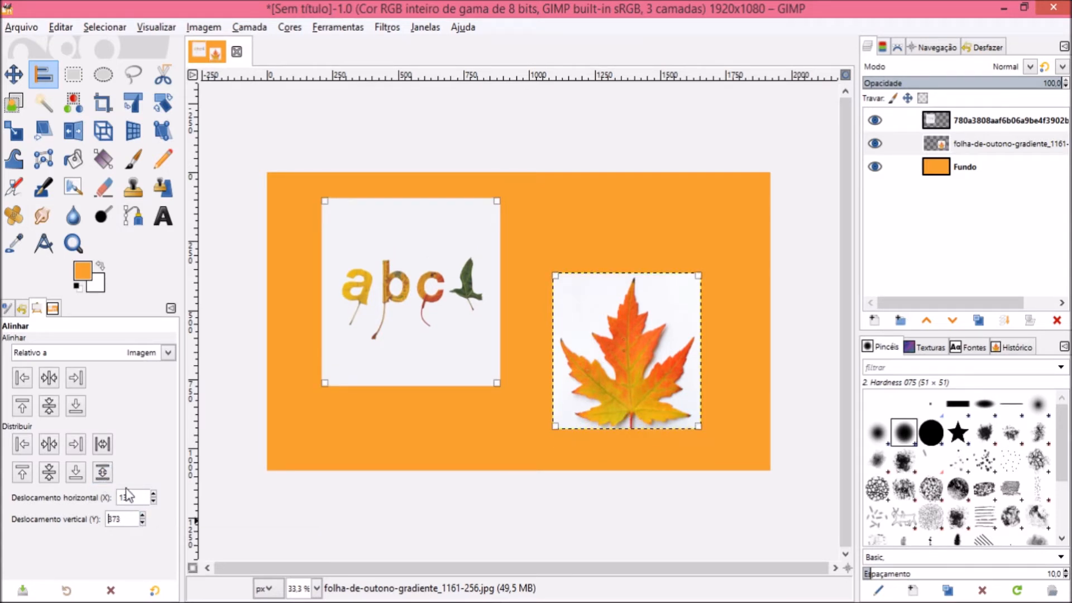
click(102, 473)
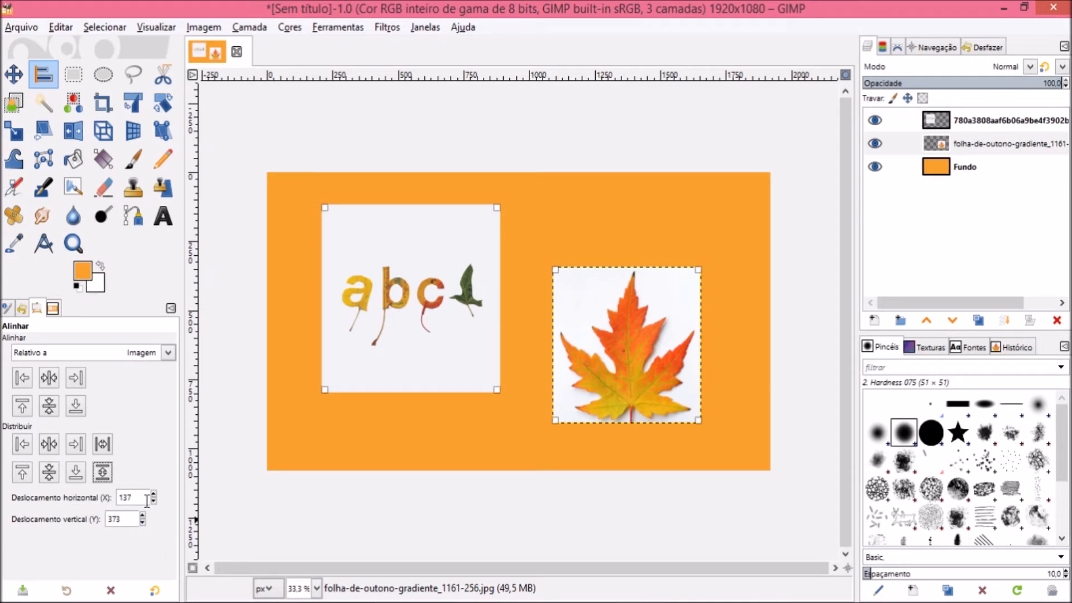
Reset the horizontal and vertical offsets to 0 and distribute the left sides of both pictures.
drag(132, 497, 127, 497)
key(Tab)
key(BackSpace)
key(BackSpace)
click(25, 452)
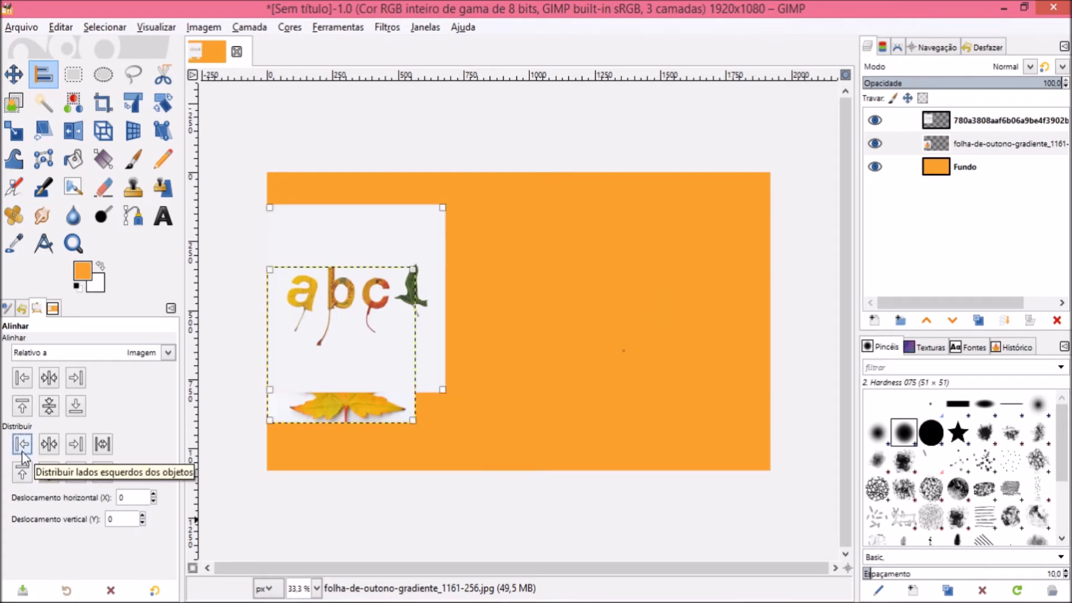
Distribute the vertical centres of both pictures, and distribute their left sides with a horizontal offset of 50.
click(49, 472)
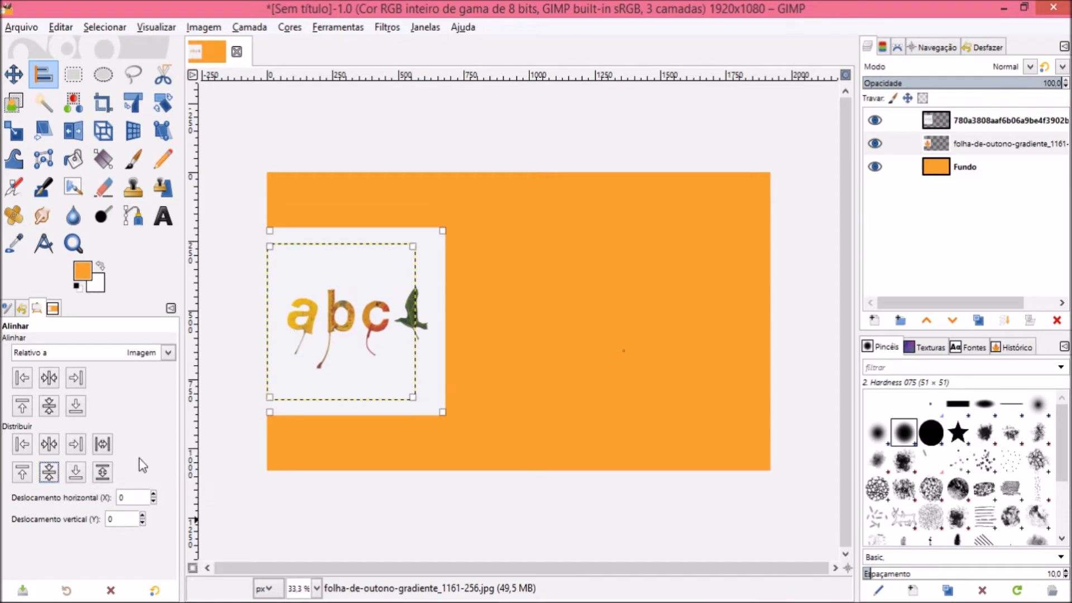
double_click(117, 498)
text(50)
click(23, 447)
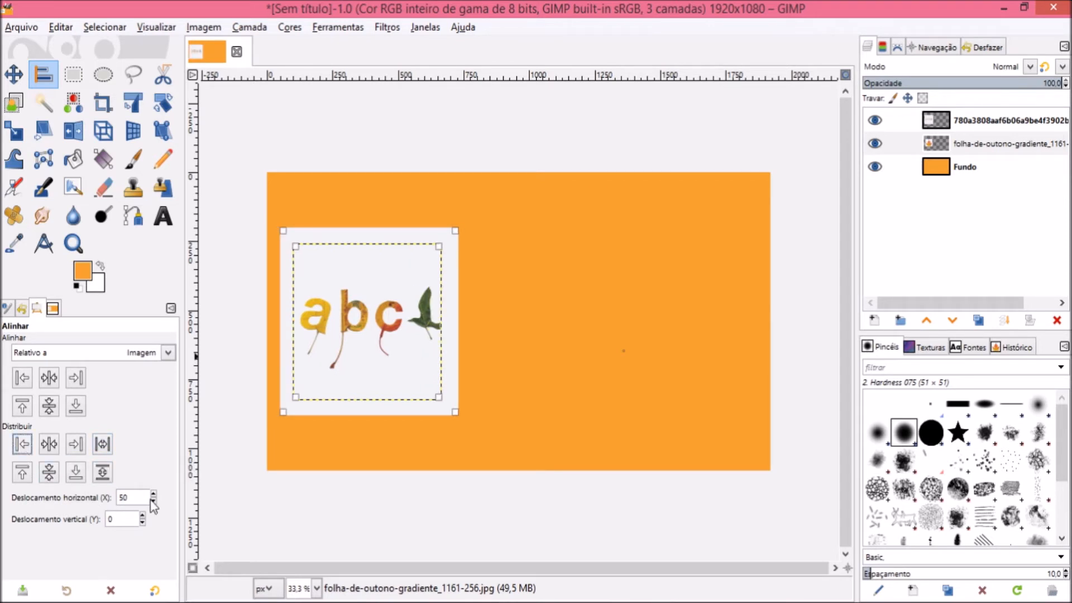
Distribute the left sides of both pictures with a horizontal offset of 100, and repeat it with the offset reset to 0.
click(131, 497)
key(BackSpace)
key(BackSpace)
text(1)
click(25, 451)
double_click(128, 497)
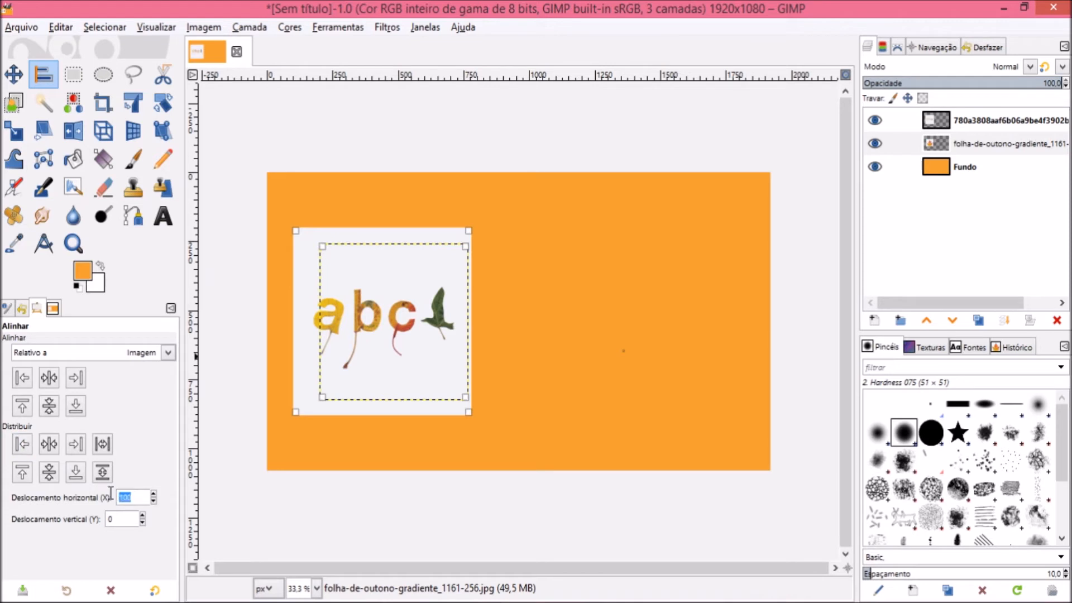
text(0)
click(24, 444)
Distribute the left sides of both pictures with a horizontal offset of -50, and repeat it with 50.
double_click(114, 496)
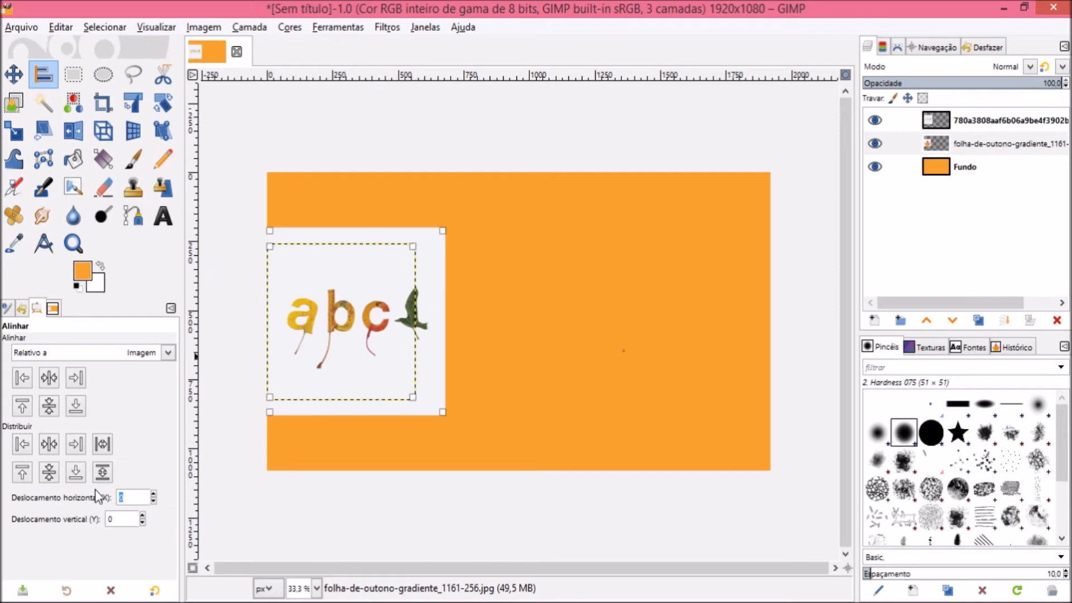
text(-50)
click(18, 450)
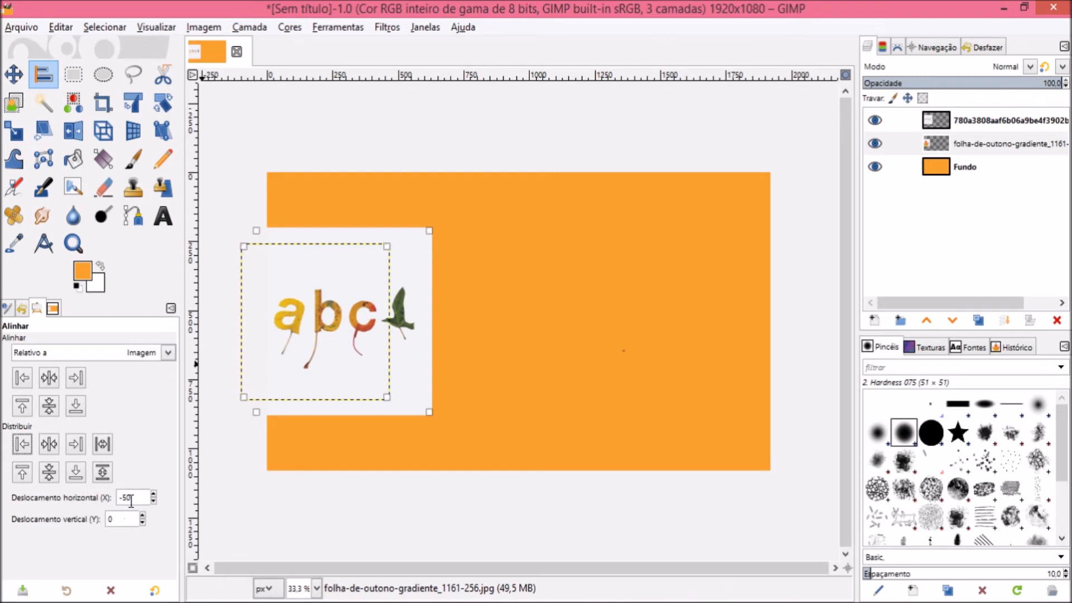
drag(136, 499, 108, 498)
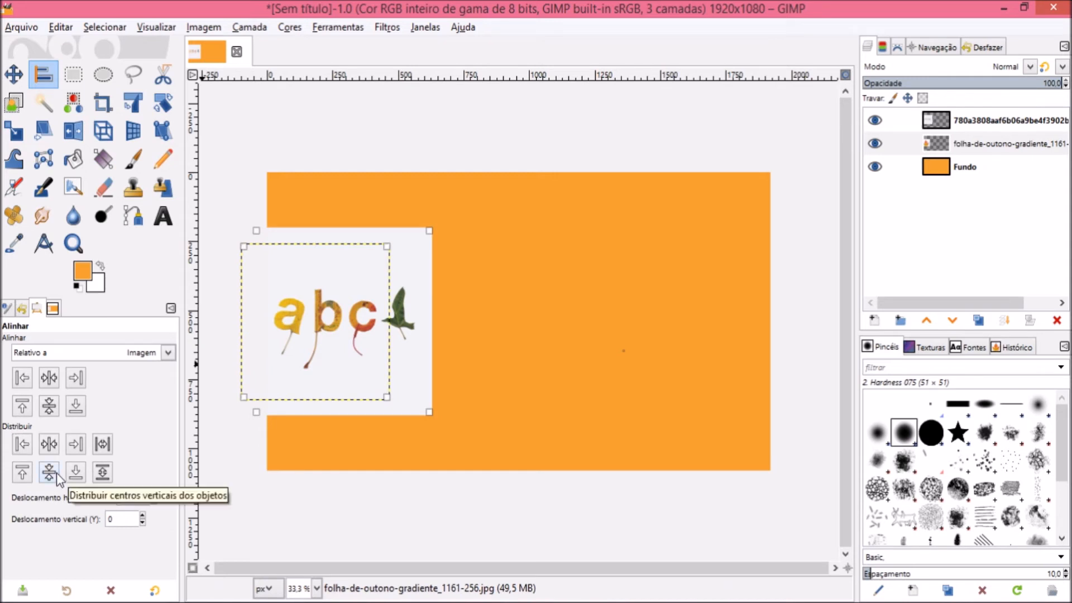
text(50)
click(22, 445)
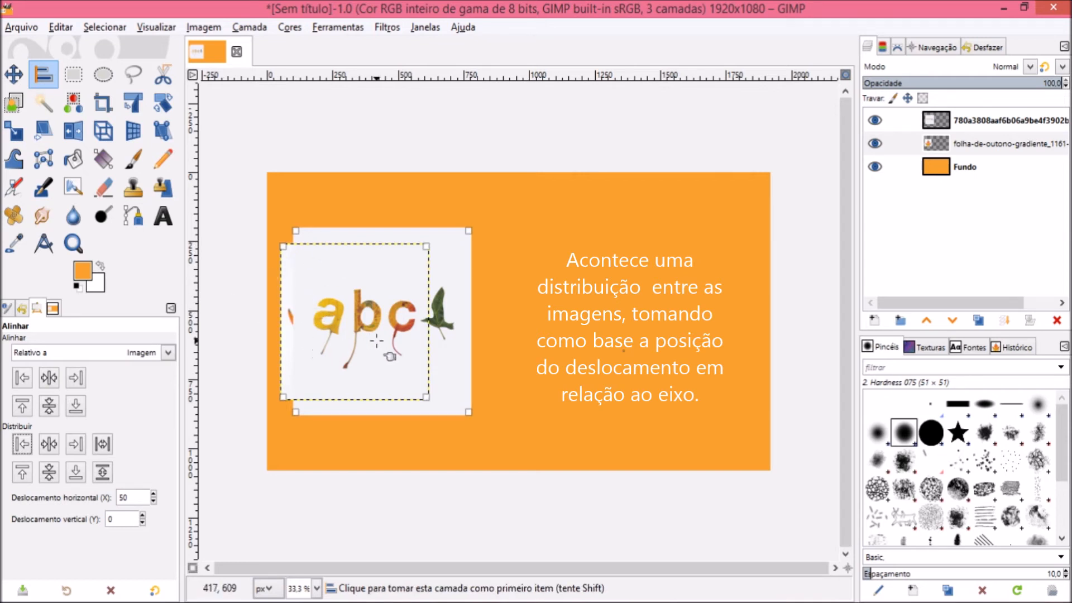
Reset the horizontal offset to 0, distributing the left sides and after that the right sides of both pictures.
drag(141, 498, 113, 495)
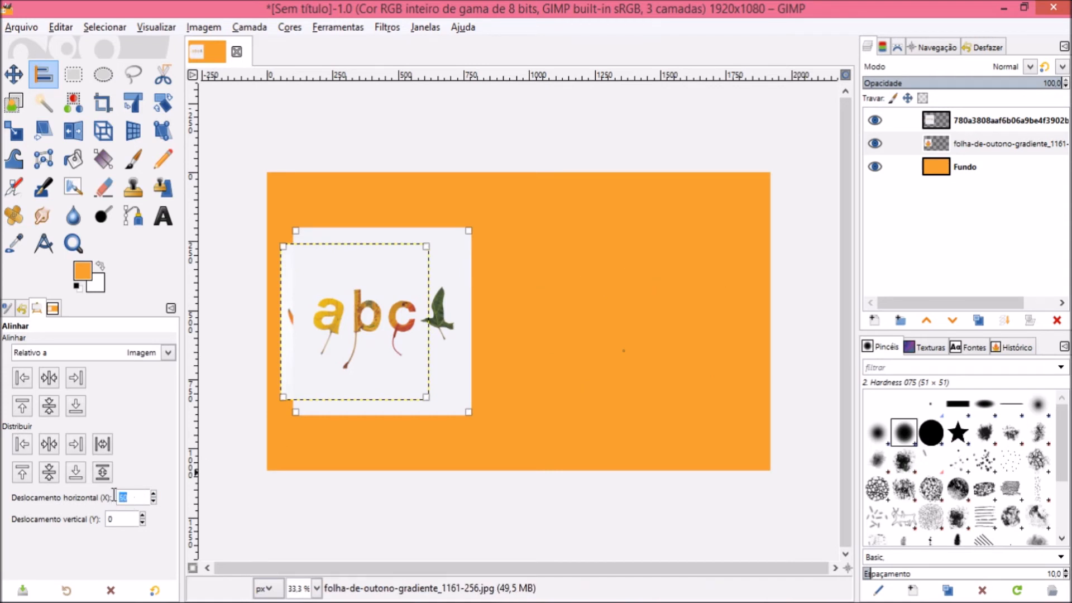
text(0)
click(22, 444)
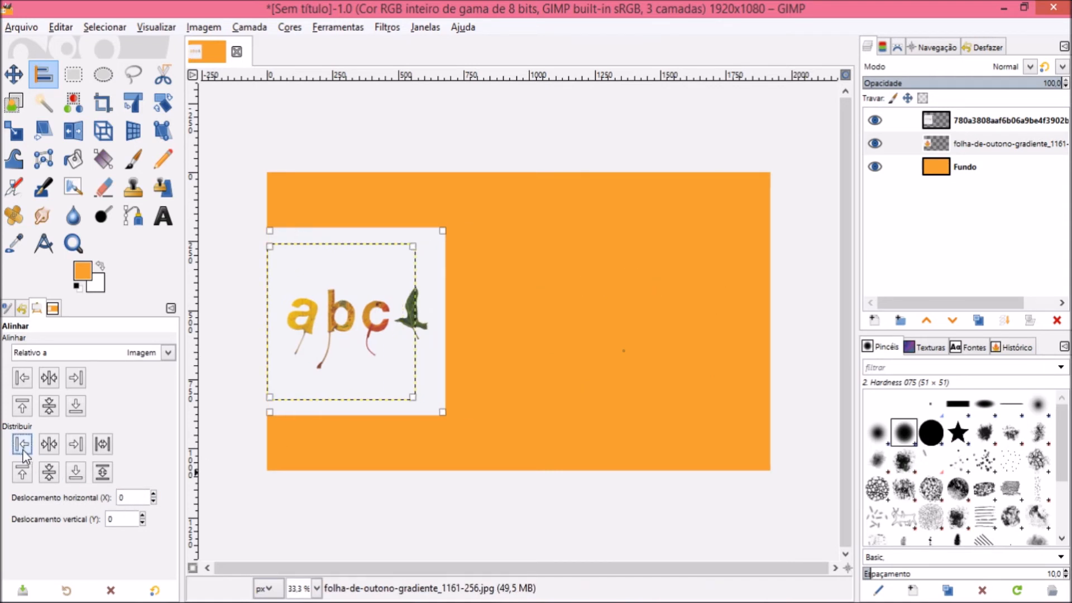
click(77, 445)
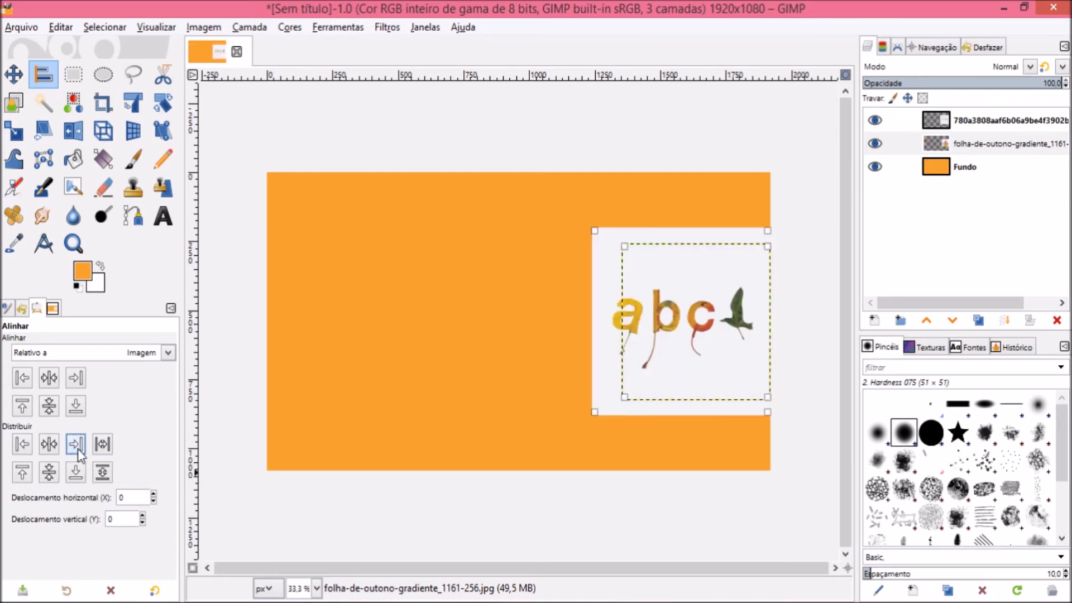
Distribute the right sides of both pictures with a horizontal offset of 50, and repeat it with -50.
drag(139, 498, 112, 500)
click(74, 445)
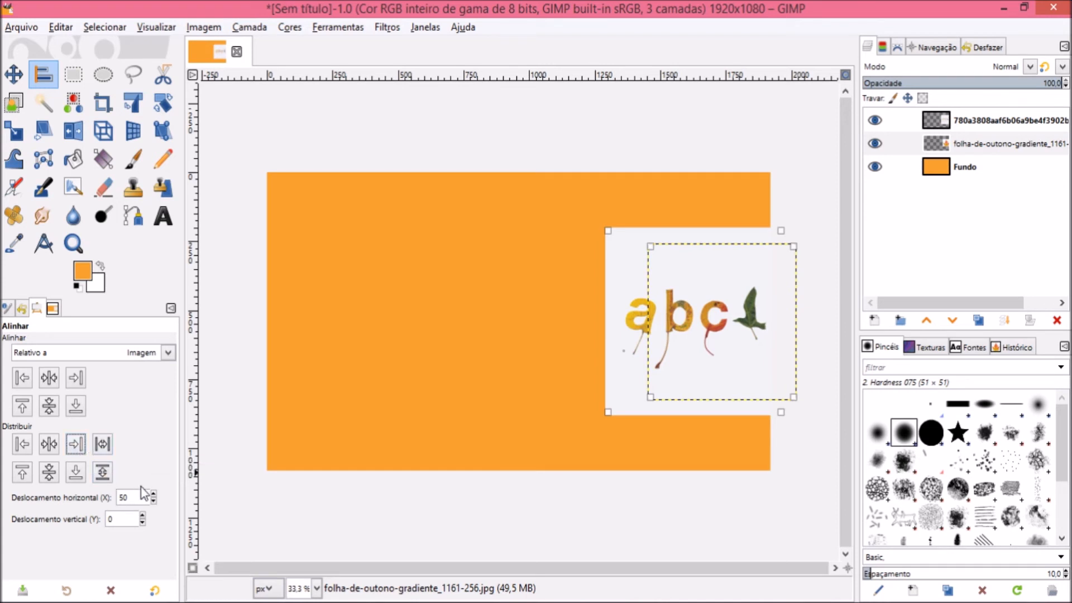
drag(137, 496, 109, 497)
text(-50)
click(77, 444)
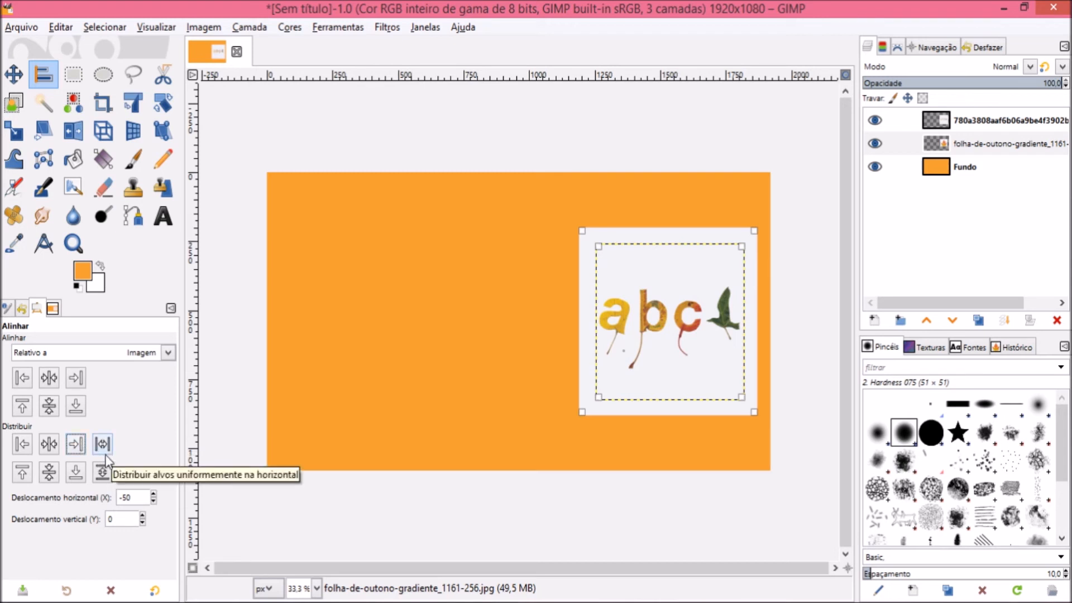
Deselect the pictures and use the Move tool to place the letters picture at the image's left side and the leaf right of centre.
click(223, 468)
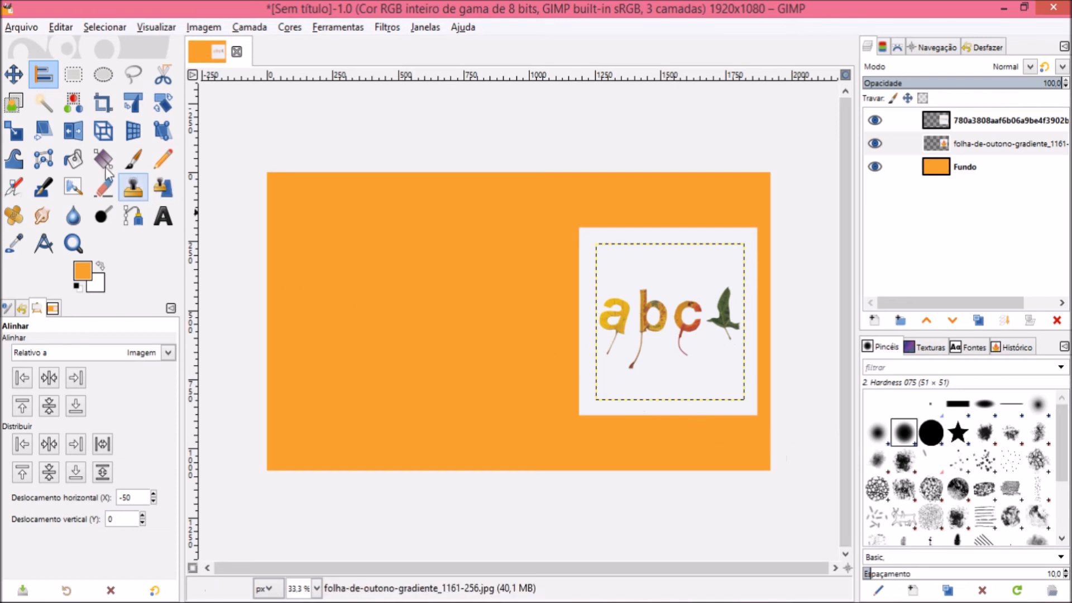
click(10, 81)
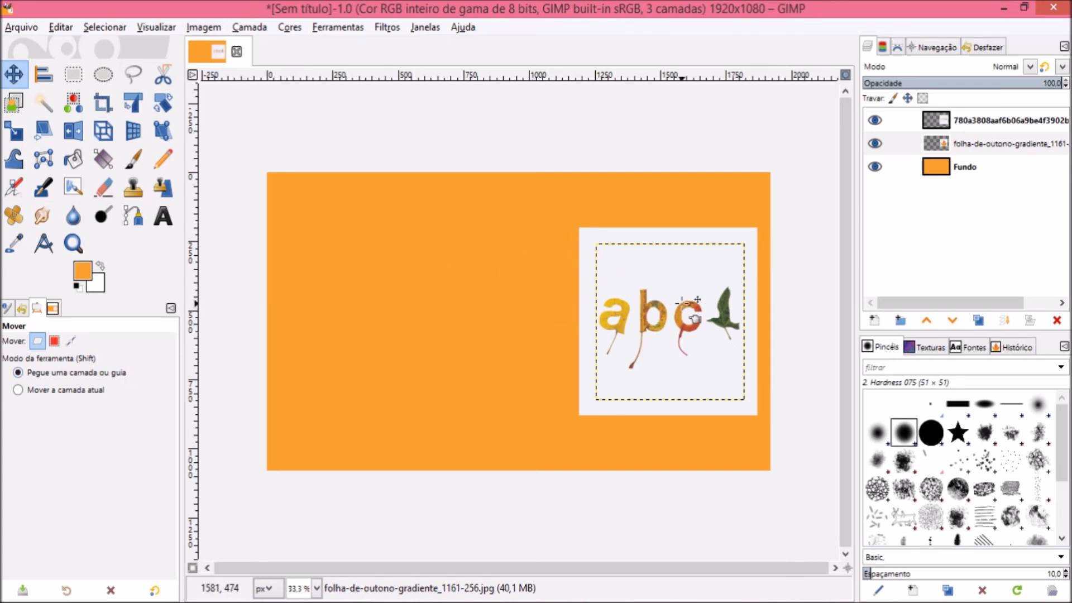
drag(691, 311, 459, 287)
drag(664, 248, 592, 270)
Shift the orange background and the letters picture with the Move tool in its mode that picks whichever layer is grabbed.
drag(565, 235, 657, 270)
click(664, 334)
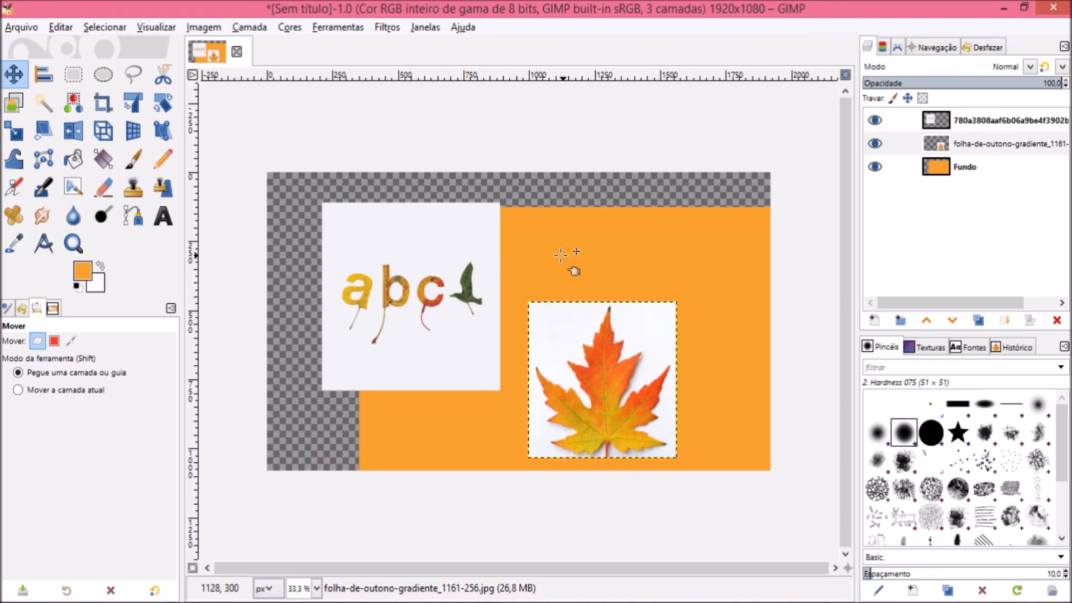
drag(463, 303, 397, 362)
drag(521, 271, 471, 245)
Step back through the undo history to before the orange background was first moved, and return to the layer list.
click(980, 49)
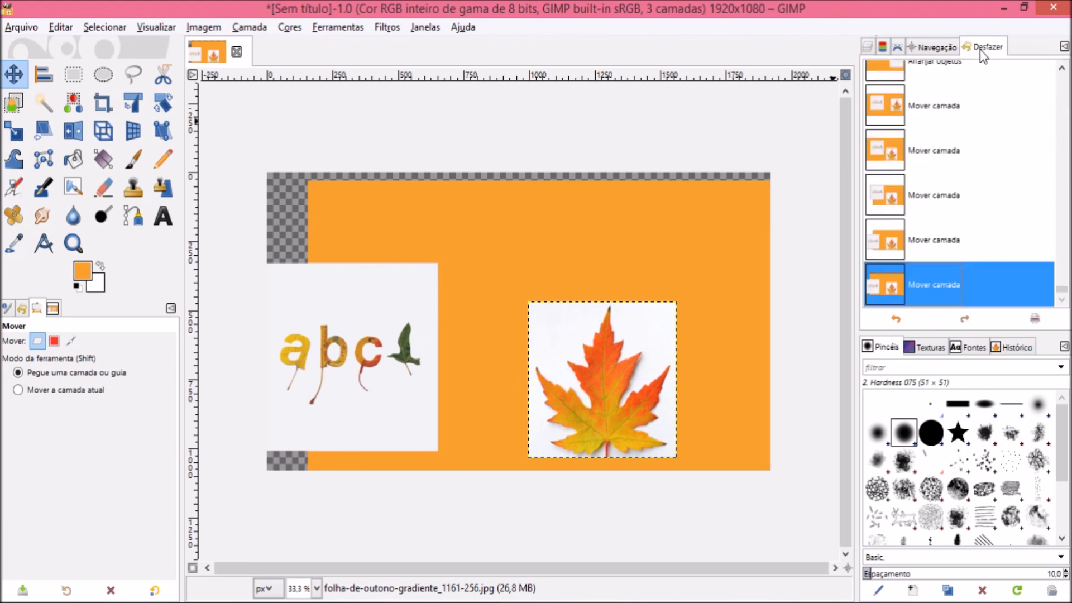
click(910, 237)
click(918, 196)
click(922, 158)
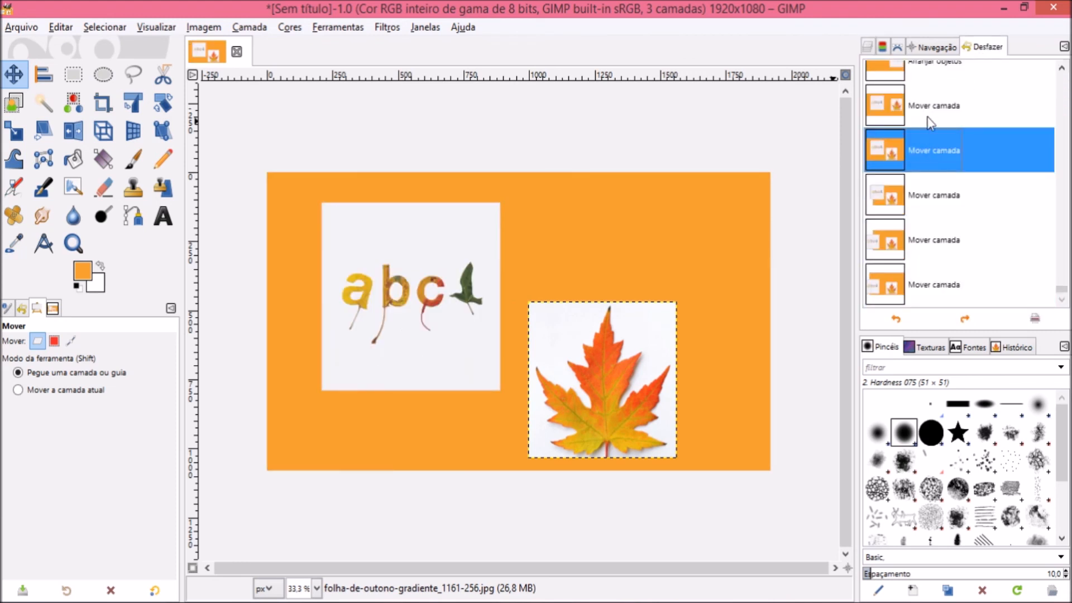
click(866, 49)
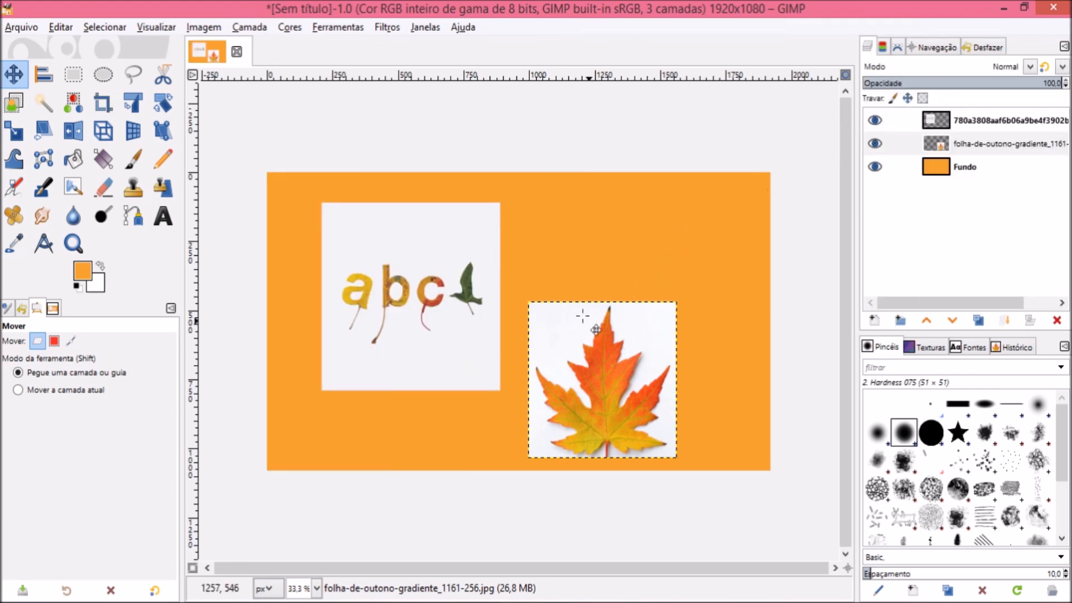
Set the Move tool to move the active layer, and reposition the leaf layer and the letters layer on the background.
click(19, 390)
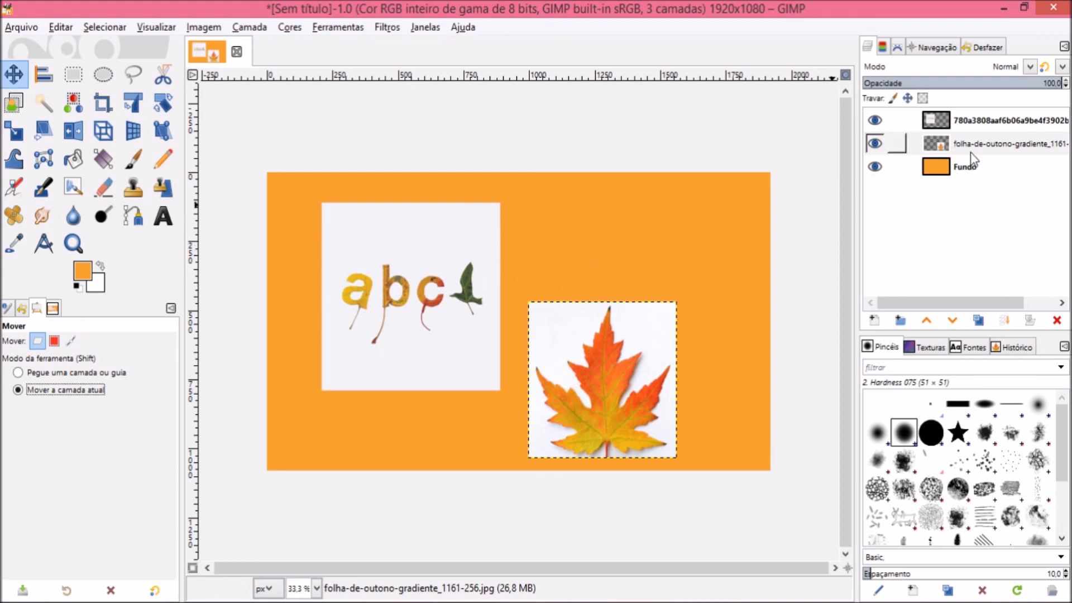
drag(439, 289, 497, 249)
drag(447, 210, 481, 262)
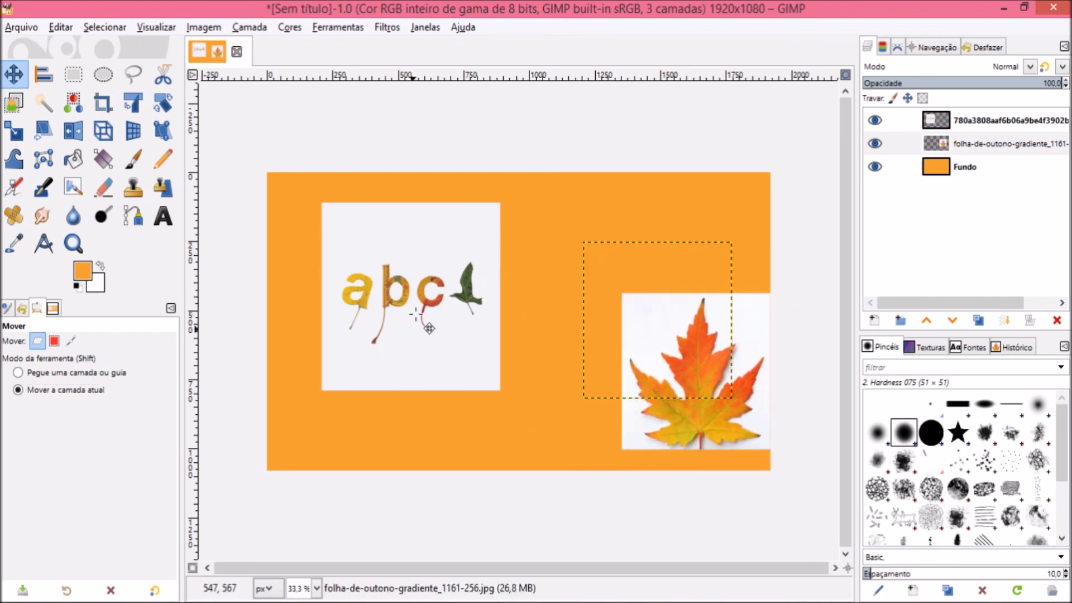
drag(673, 362, 624, 341)
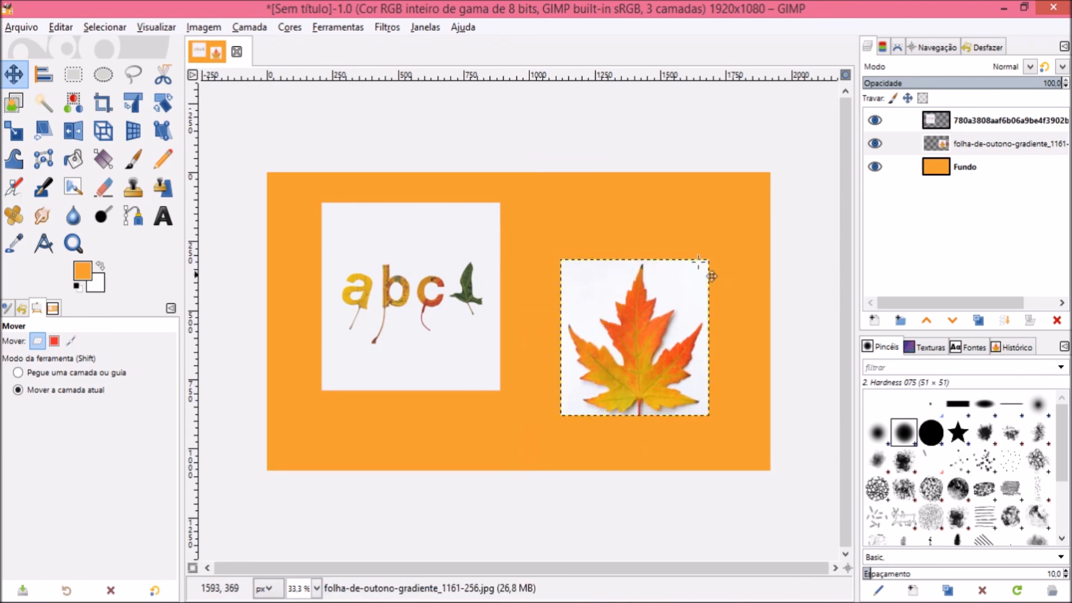
click(972, 124)
drag(473, 295, 488, 382)
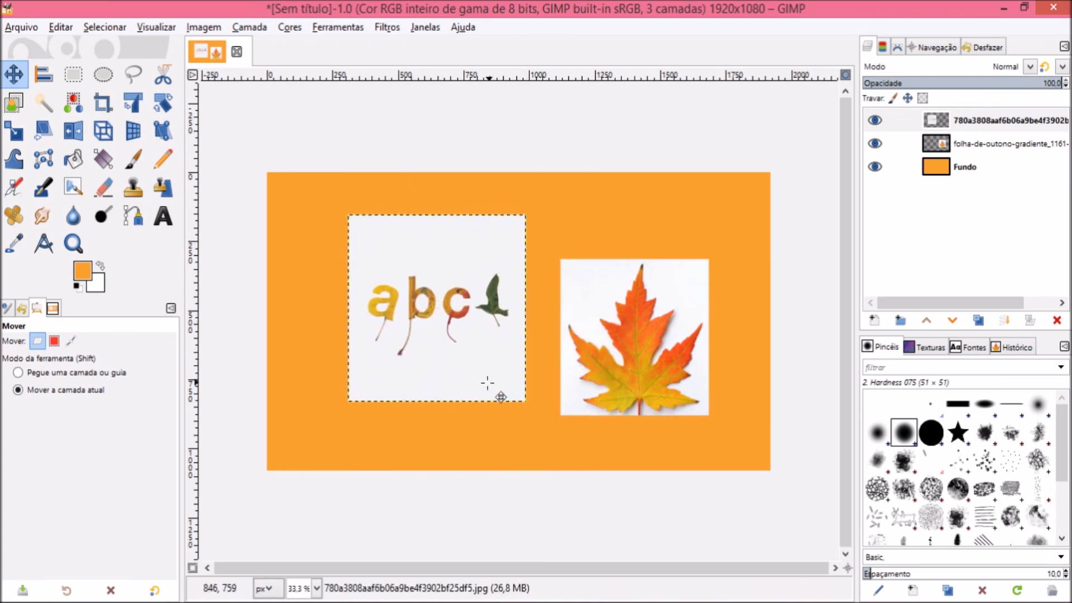
Set the Move tool to pick a layer or guide, and shift the letters picture, the leaf picture and the orange background.
click(18, 374)
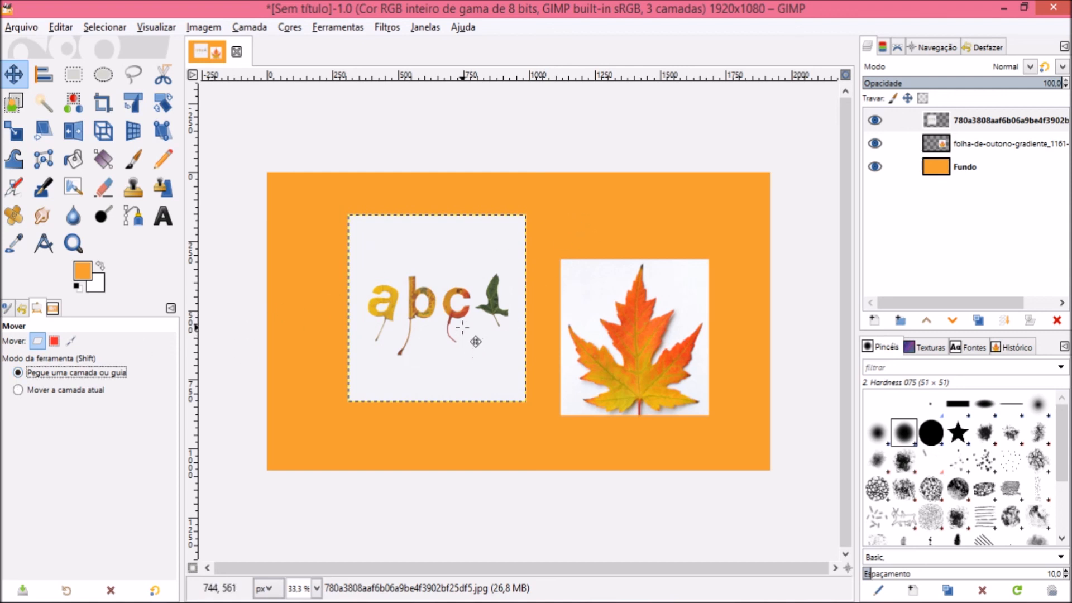
drag(475, 342, 433, 339)
drag(627, 262, 598, 288)
drag(587, 223, 634, 240)
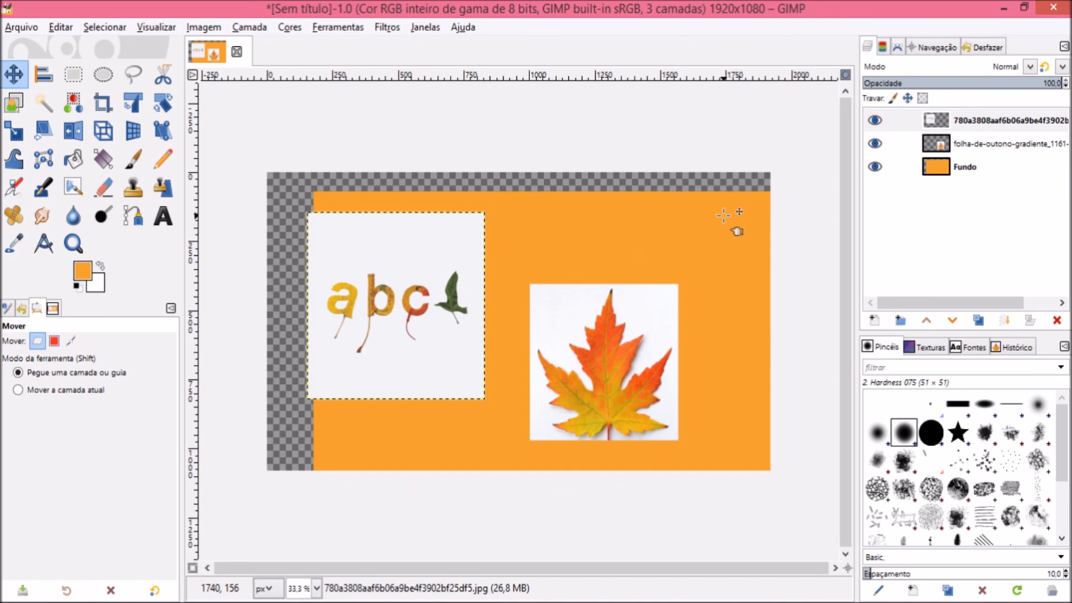